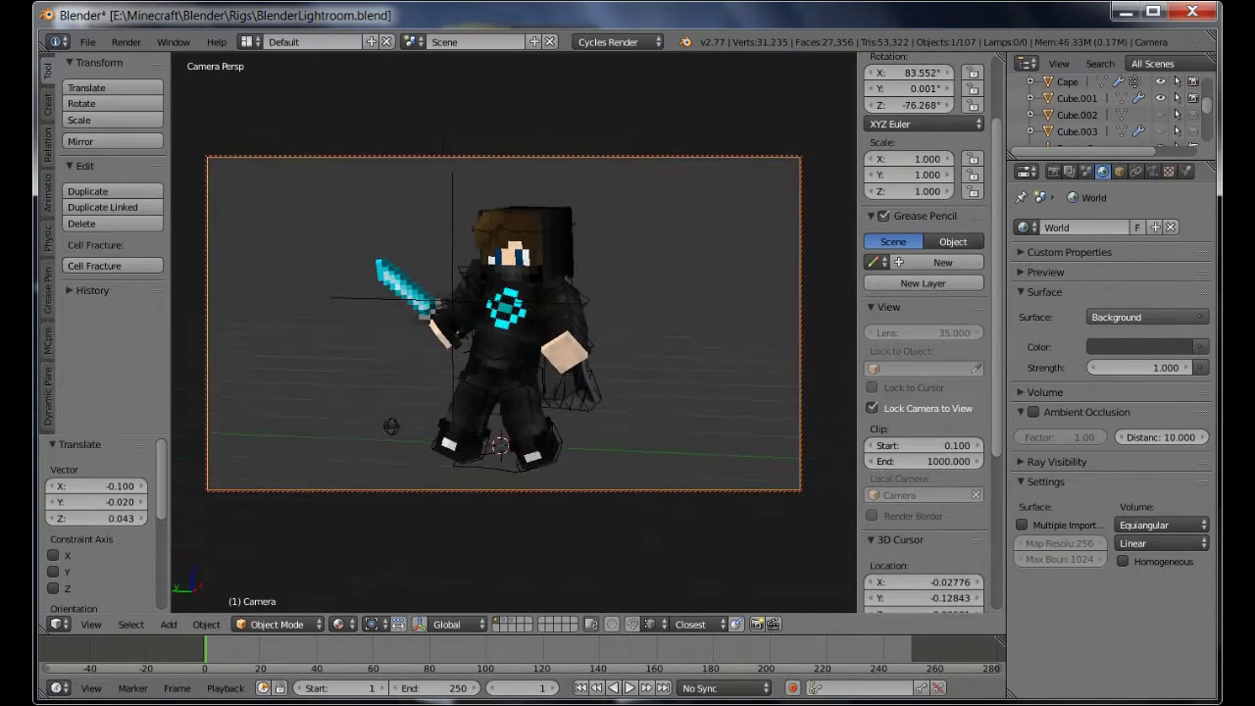
# Test-render the shot, then move the sword's vertices in Edit Mode
pyautogui.press('F12')
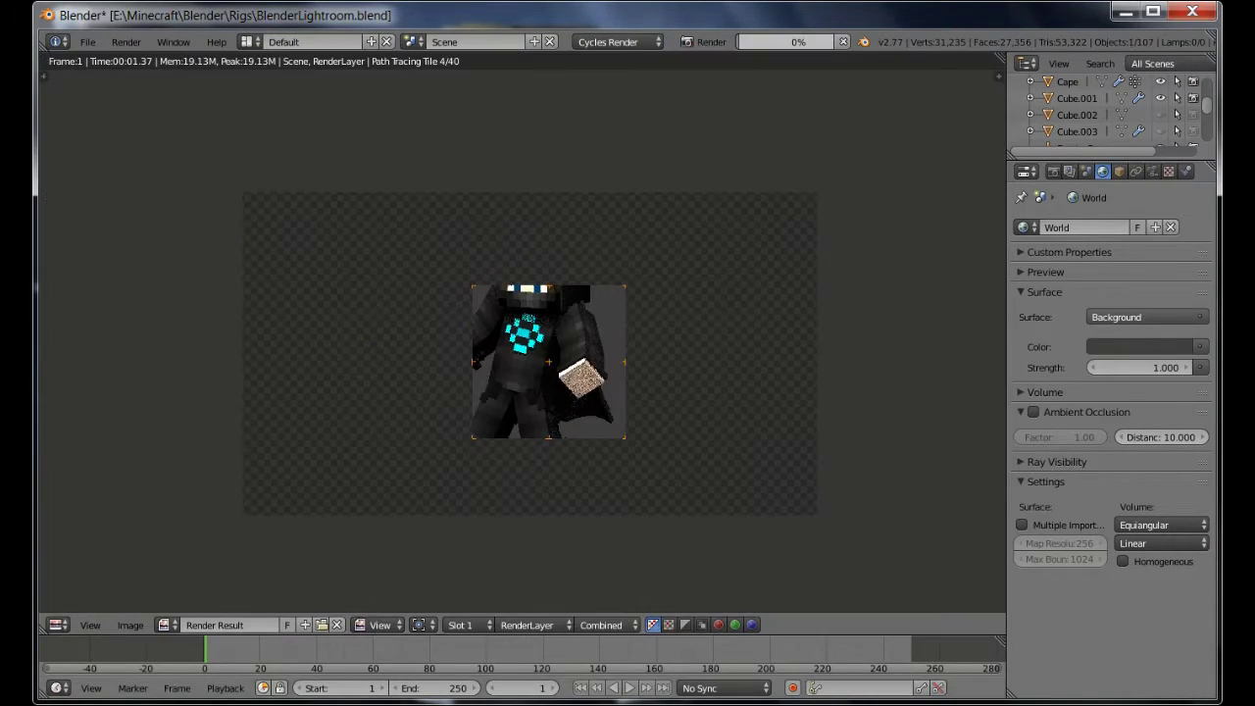
pyautogui.press('Escape')
pyautogui.hotkey('shift', 'z')
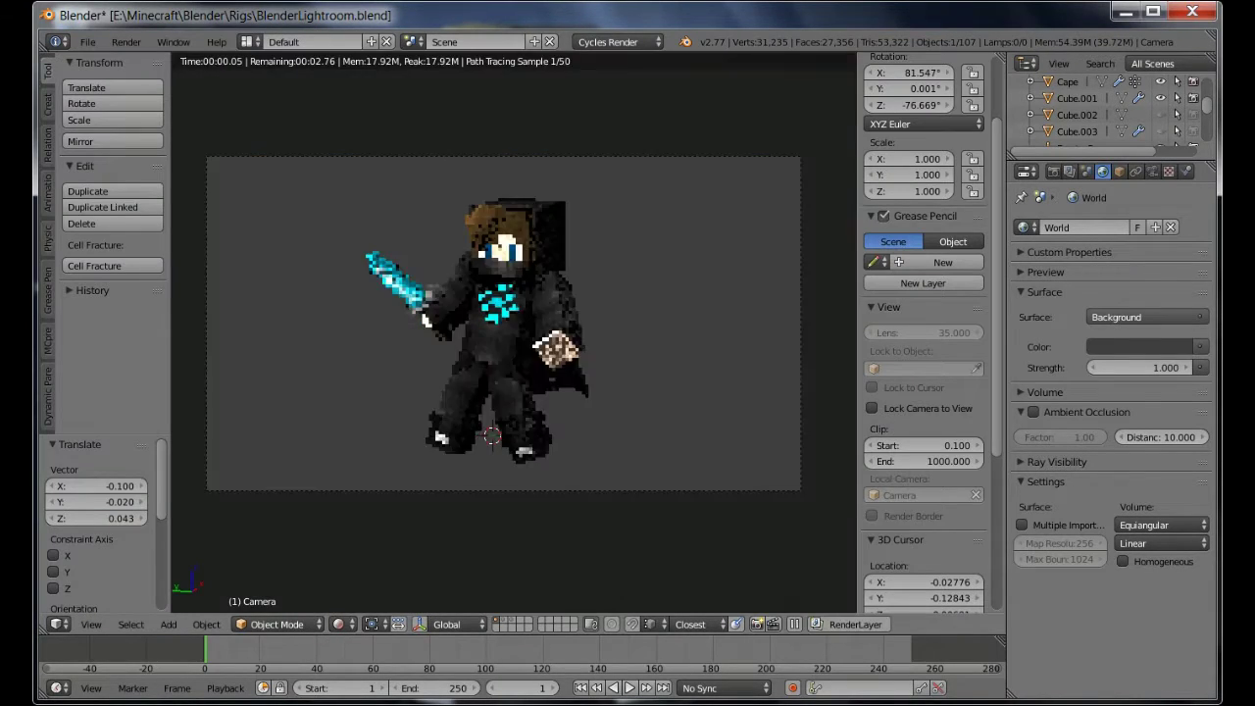
pyautogui.press('t')
pyautogui.press('n')
pyautogui.click(339, 623)
pyautogui.click(392, 572)
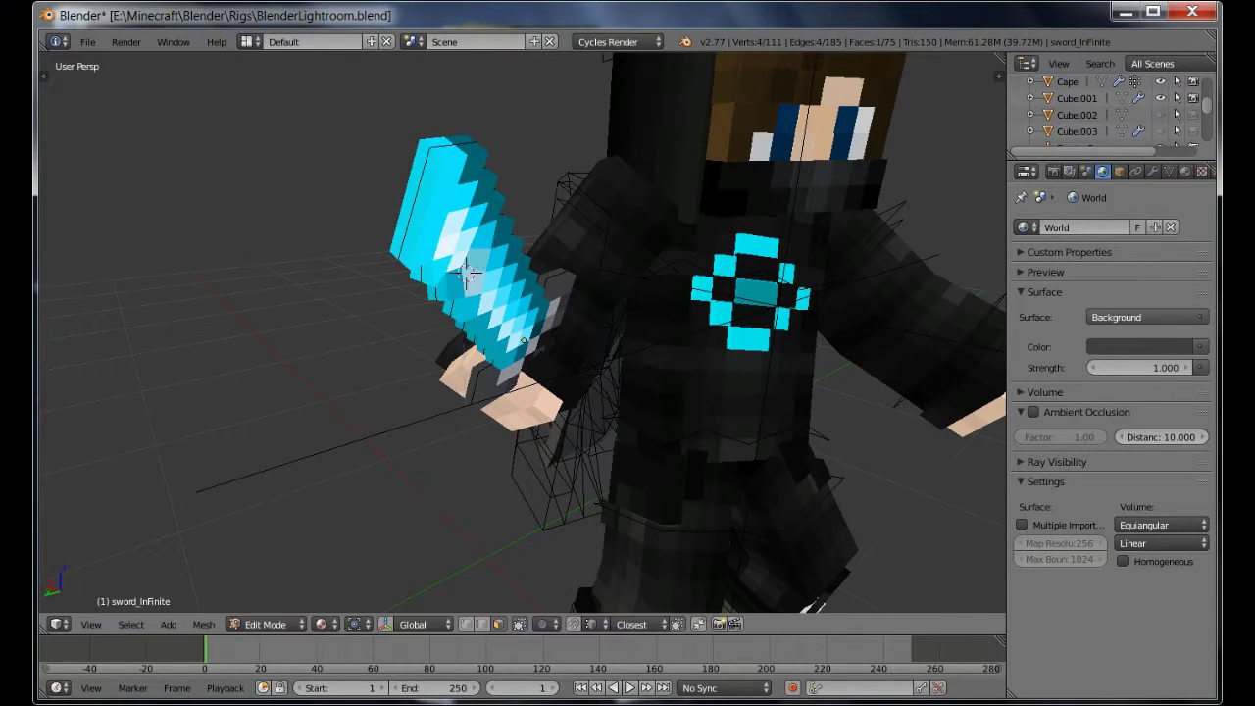
pyautogui.press('Escape')
pyautogui.scroll(5, 342, 260)
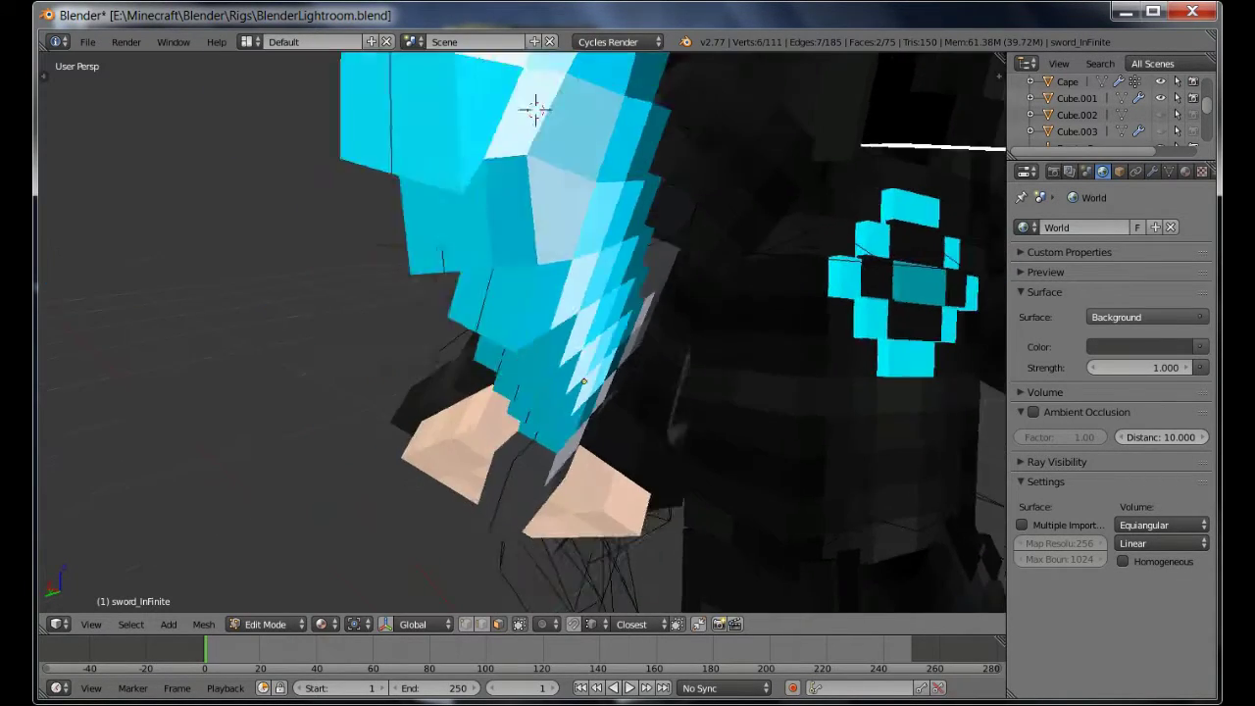
pyautogui.press('Tab')
# In Pose Mode, rotate the Head bone around Z and move the IK_Leg_L control
pyautogui.press('KP_0')
pyautogui.hotkey('shift', 'z')
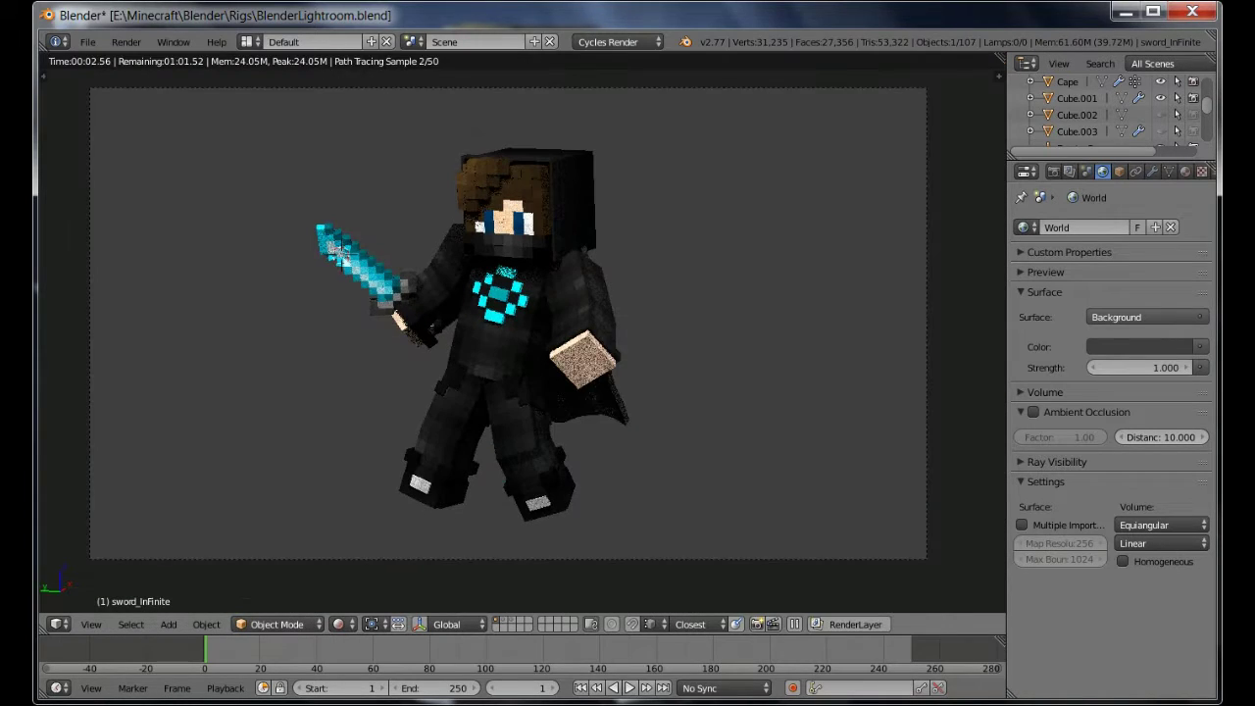
pyautogui.hotkey('shift', 'z')
pyautogui.rightClick(338, 253)
pyautogui.hotkey('ctrl', 'Tab')
pyautogui.press('r')
pyautogui.press('z')
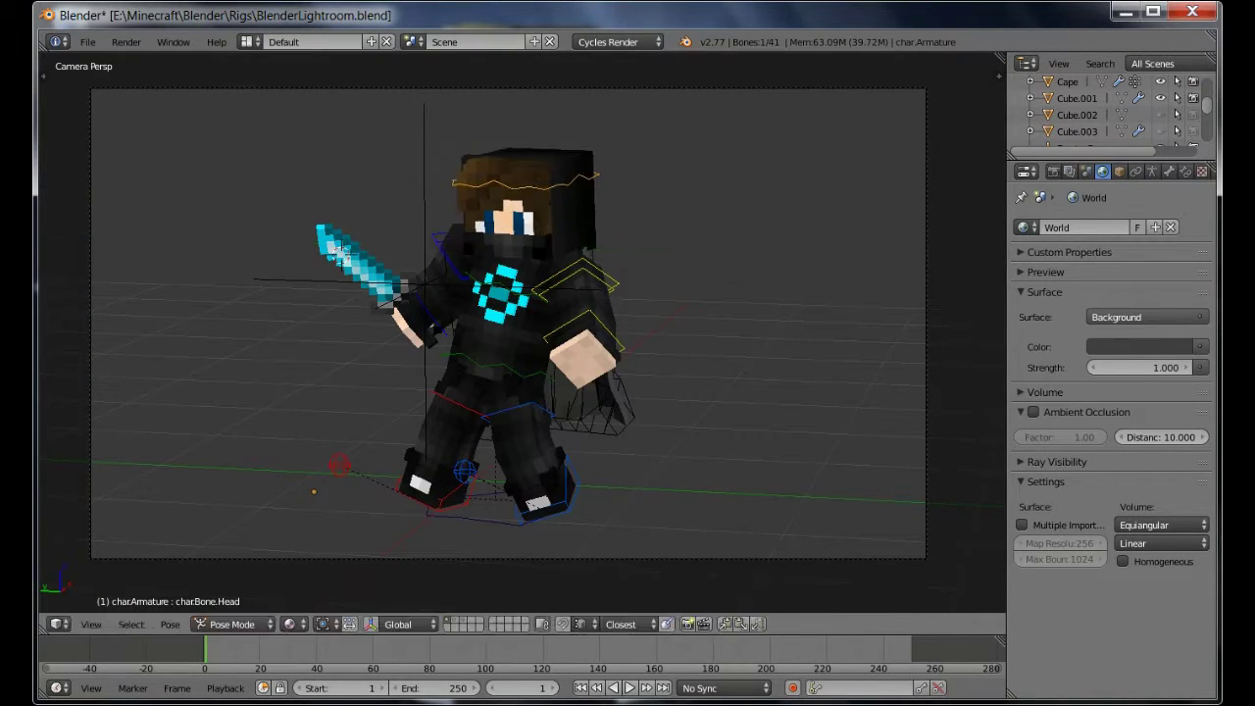
pyautogui.rightClick(589, 434)
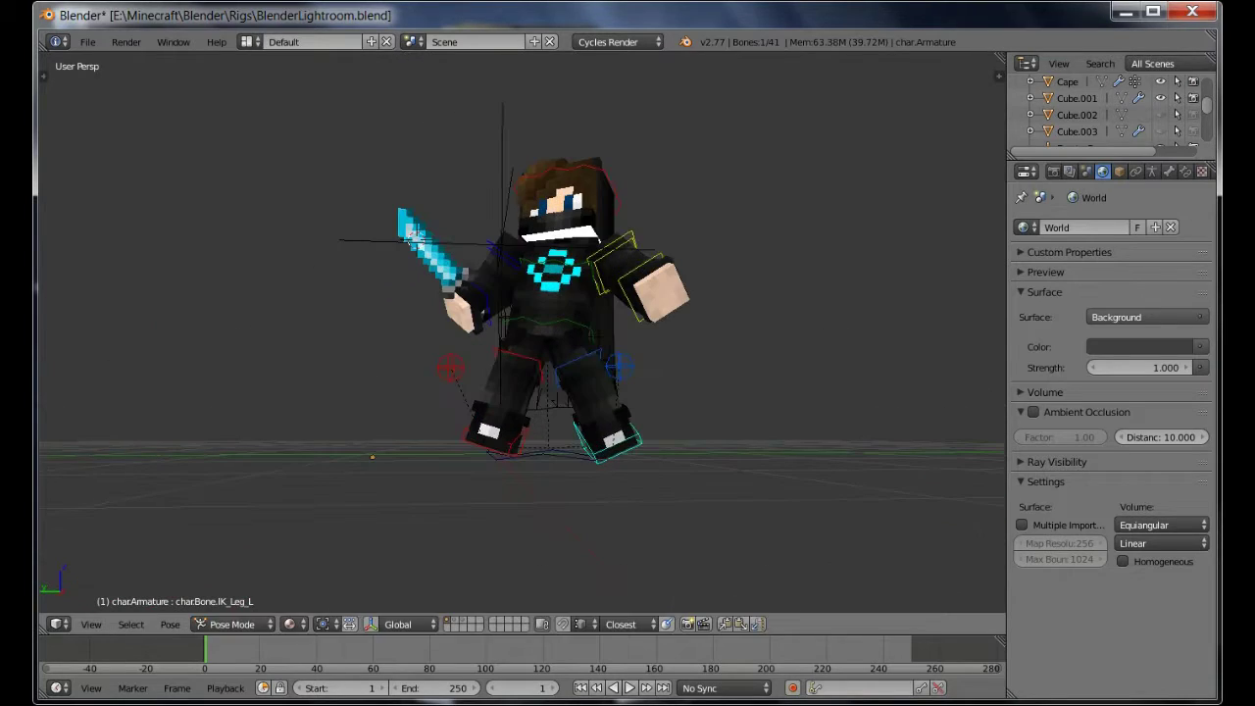
pyautogui.press('n')
pyautogui.press('KP_0')
pyautogui.hotkey('ctrl', 'Tab')
# Enable Lock Camera to View and rotate the camera around Z to a new angle
pyautogui.rightClick(82, 323)
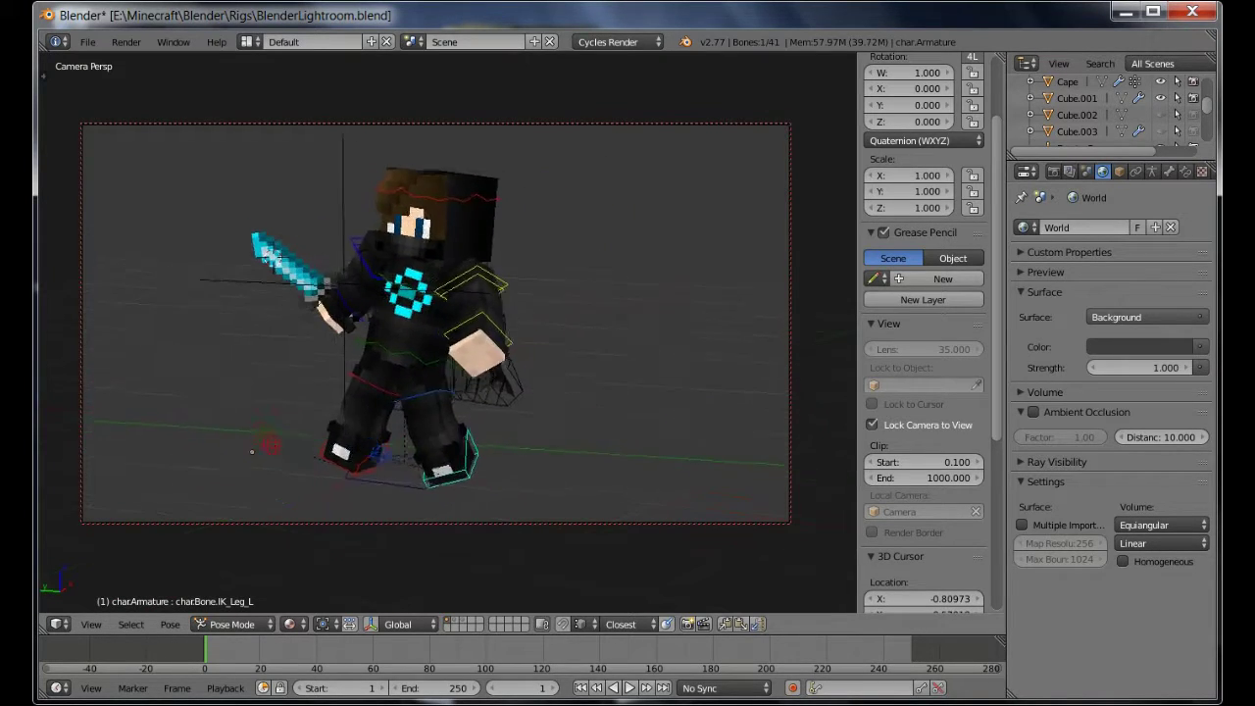
pyautogui.click(872, 418)
pyautogui.press('r')
pyautogui.press('z')
pyautogui.press('Return')
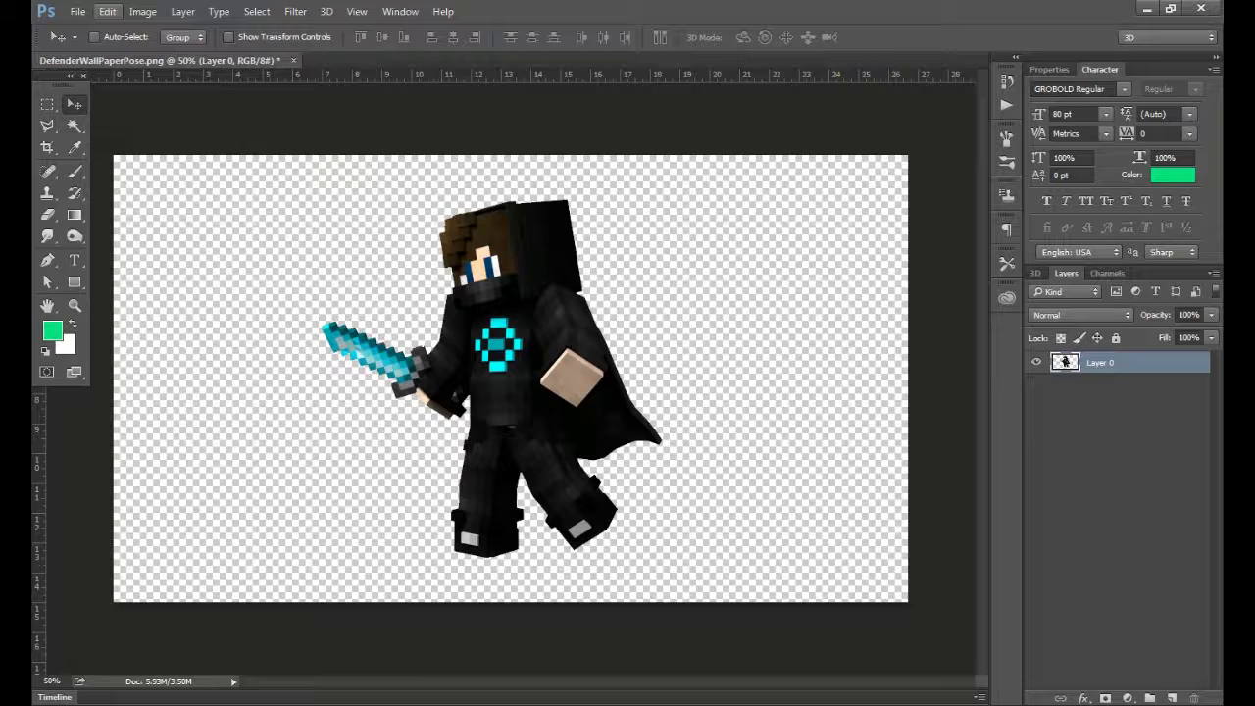
# Duplicate Layer 0, then enlarge, rotate and shift the copy with Free Transform
pyautogui.moveTo(686, 227); pyautogui.dragTo(671, 243)
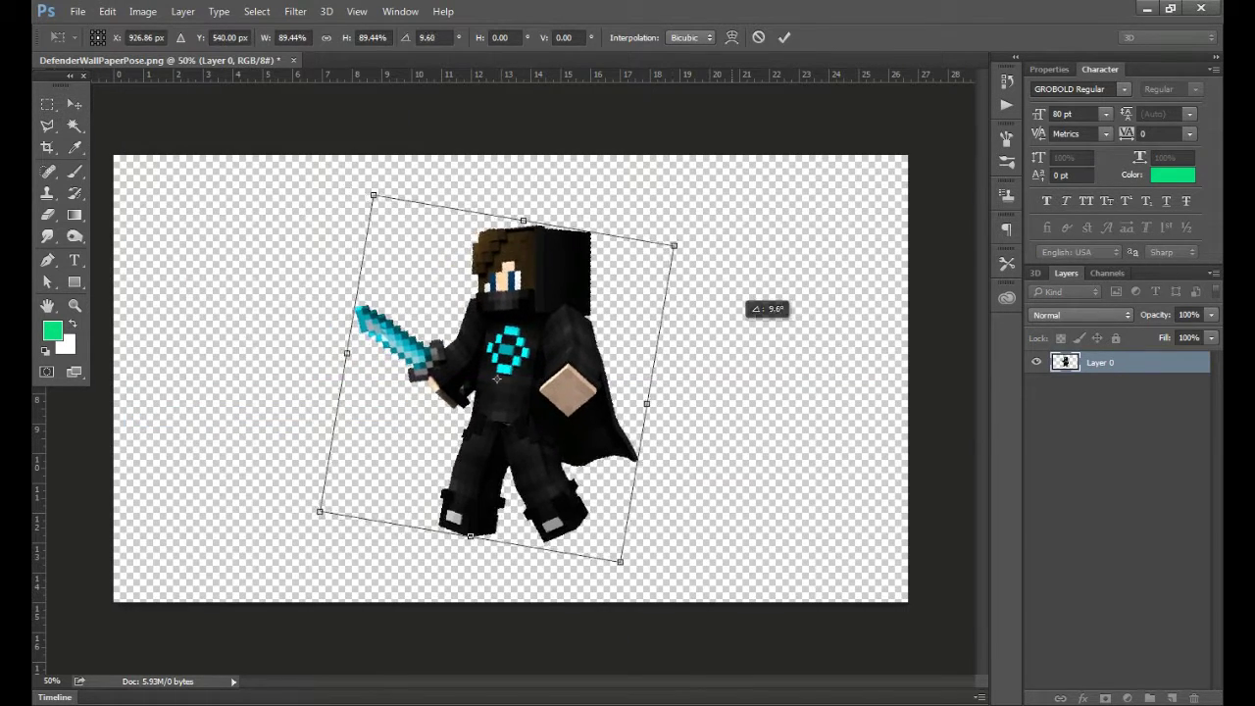
pyautogui.press('v')
pyautogui.click(717, 283)
pyautogui.rightClick(1114, 363)
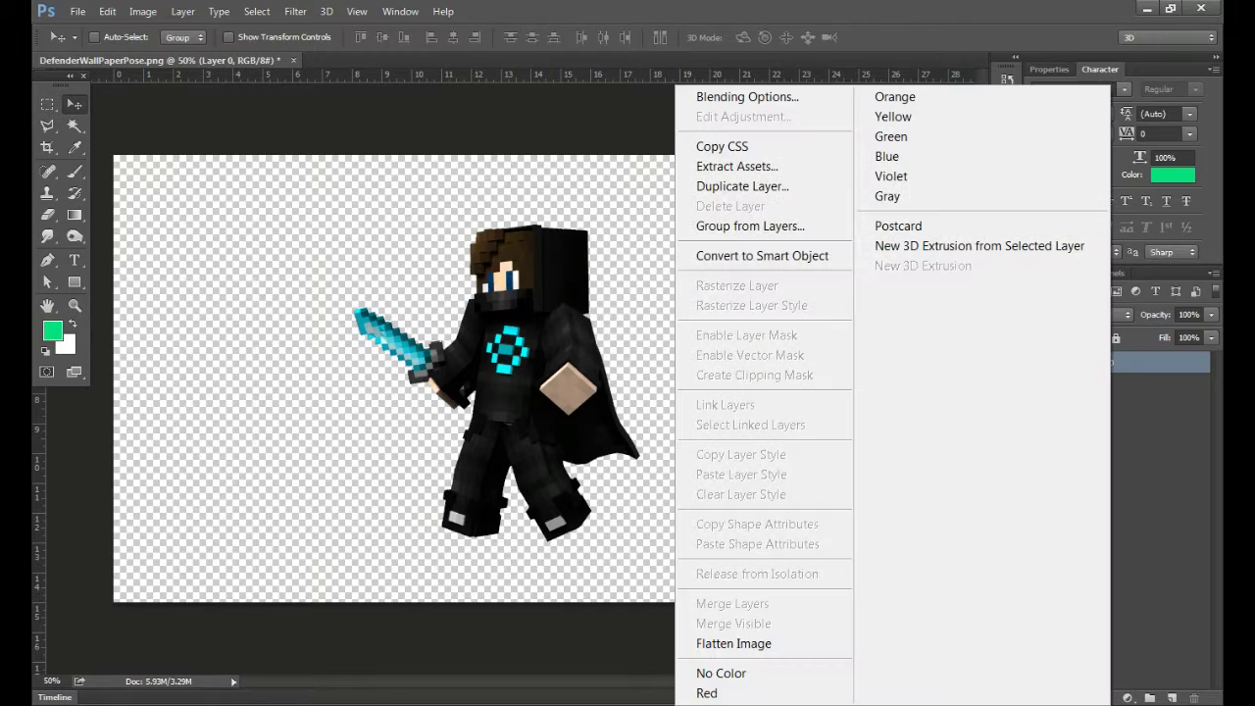
pyautogui.click(745, 129)
pyautogui.click(833, 222)
pyautogui.click(106, 11)
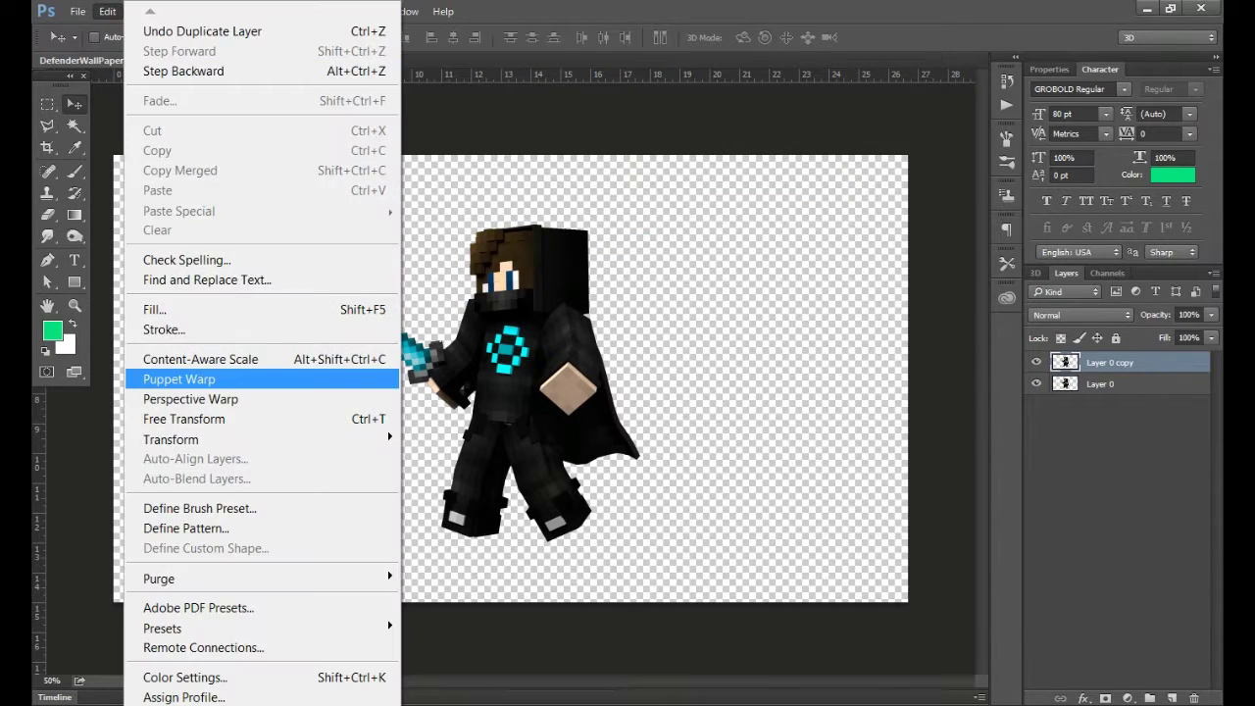
pyautogui.click(197, 419)
pyautogui.moveTo(692, 224)
pyautogui.mouseDown()
pyautogui.moveTo(696, 168)
pyautogui.moveTo(777, 126)
pyautogui.mouseUp()
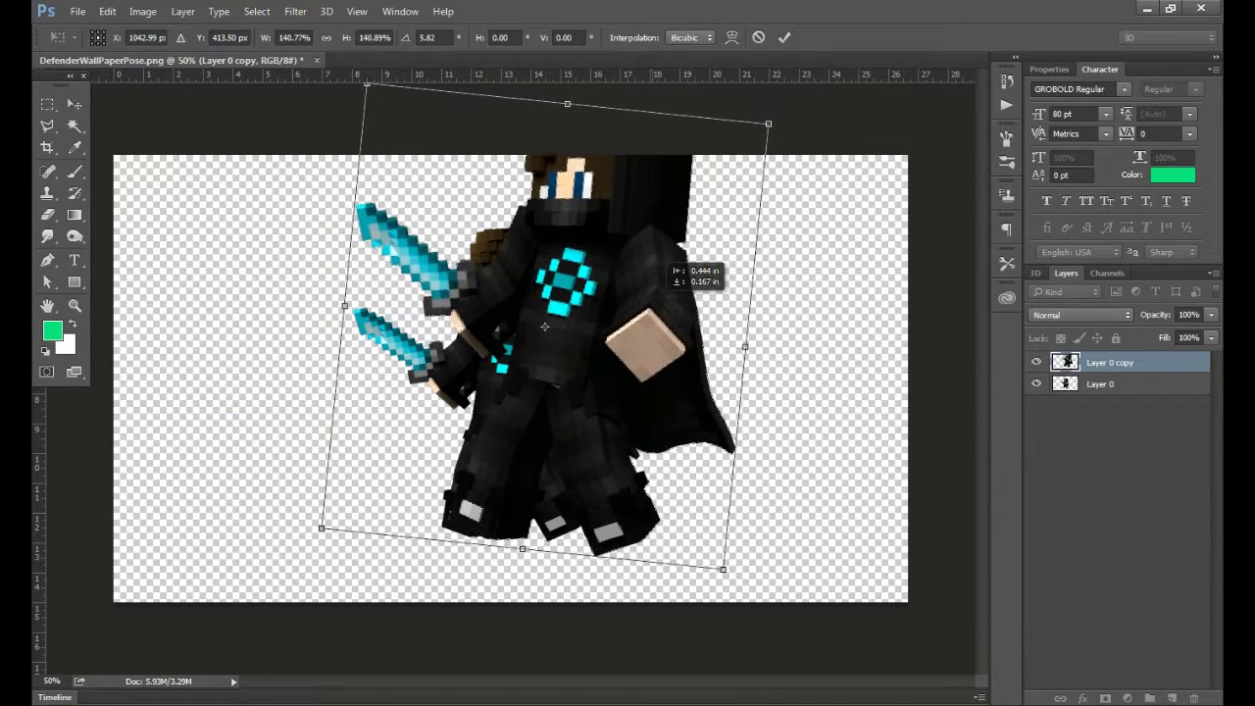
pyautogui.moveTo(694, 261); pyautogui.dragTo(667, 280)
pyautogui.press('Return')
# Put the enlarged copy below Layer 0 at 54% opacity and tilt Layer 0 about 3.78°
pyautogui.moveTo(1109, 363); pyautogui.dragTo(1109, 394)
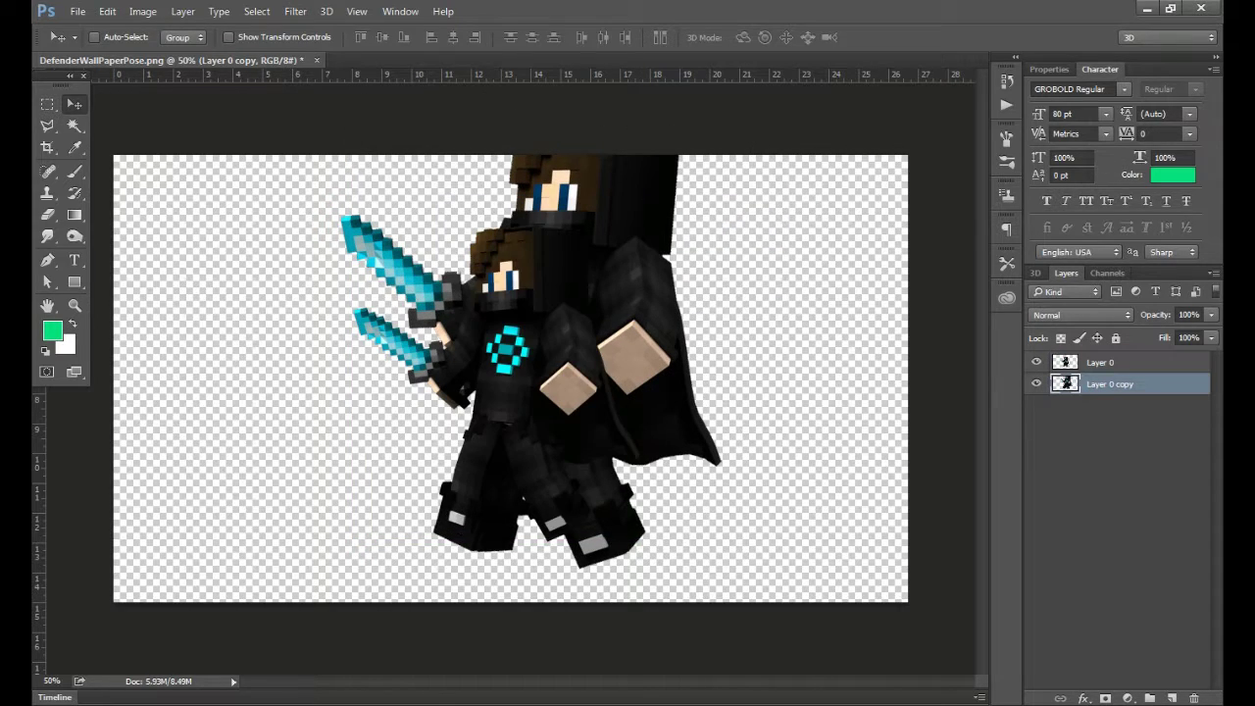
pyautogui.click(1212, 314)
pyautogui.moveTo(1209, 334); pyautogui.dragTo(1171, 333)
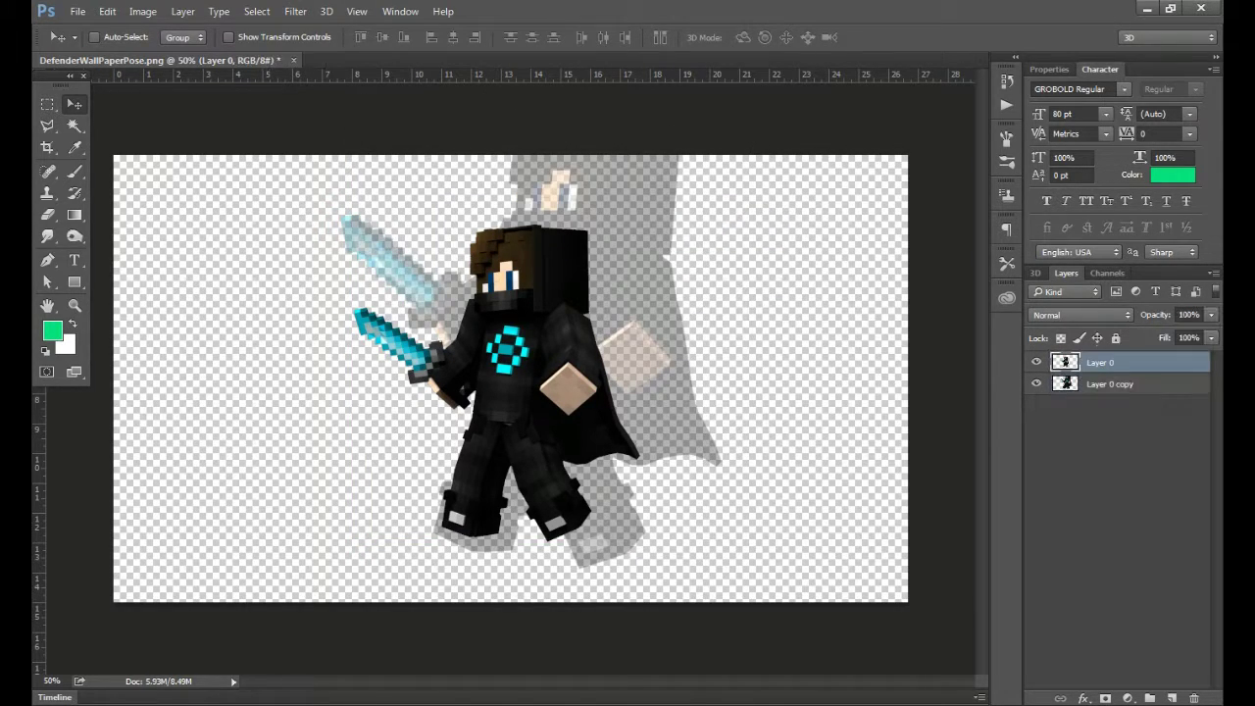
pyautogui.click(77, 11)
pyautogui.click(197, 419)
pyautogui.moveTo(667, 216); pyautogui.dragTo(678, 228)
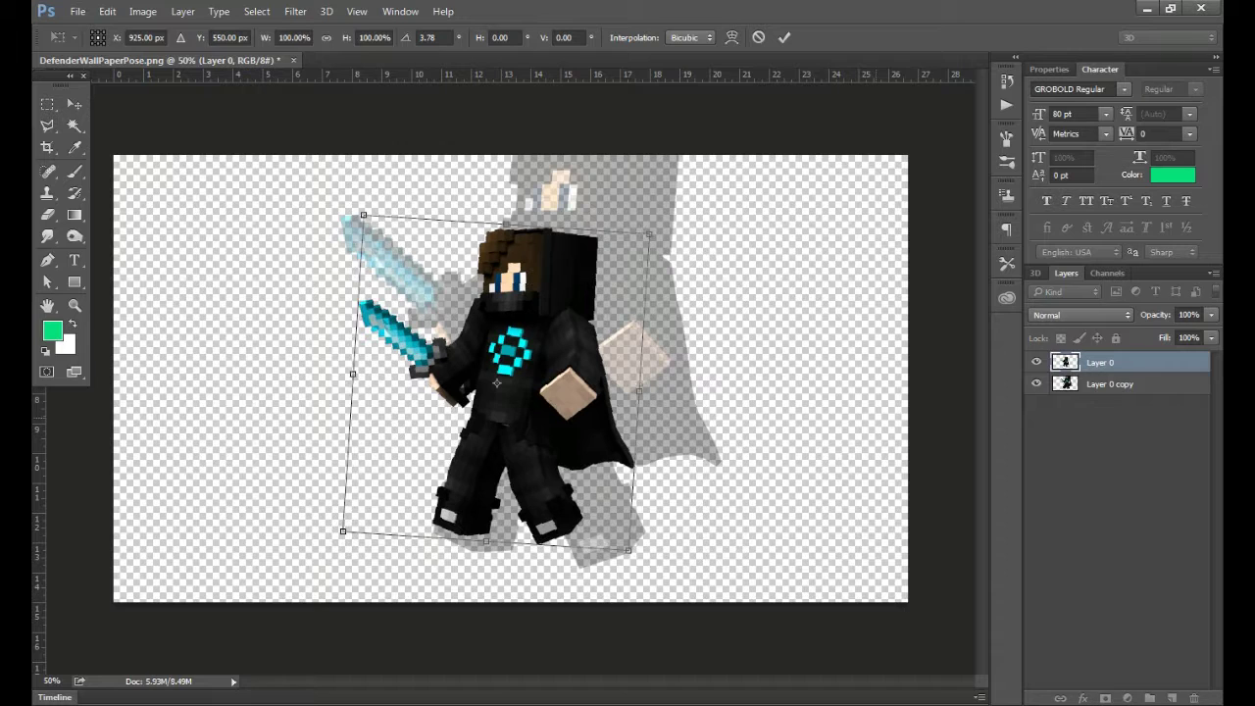
pyautogui.click(74, 103)
# Preview the Stylize > Glowing Edges filter in the Filter Gallery
pyautogui.click(538, 281)
pyautogui.click(295, 11)
pyautogui.click(323, 87)
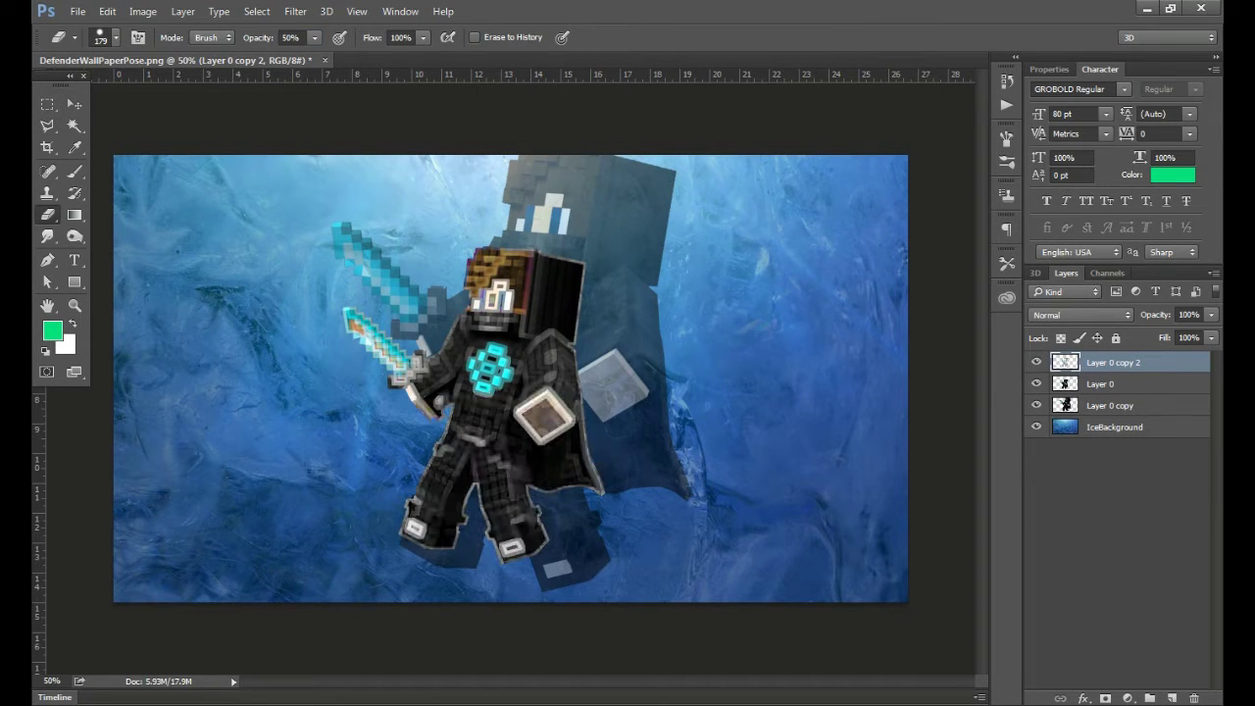
# Fade the glowing-edges layer; give IceBackground a Satin effect (Overlay, 40%, -45°, size 143)
pyautogui.moveTo(1211, 333); pyautogui.dragTo(1158, 333)
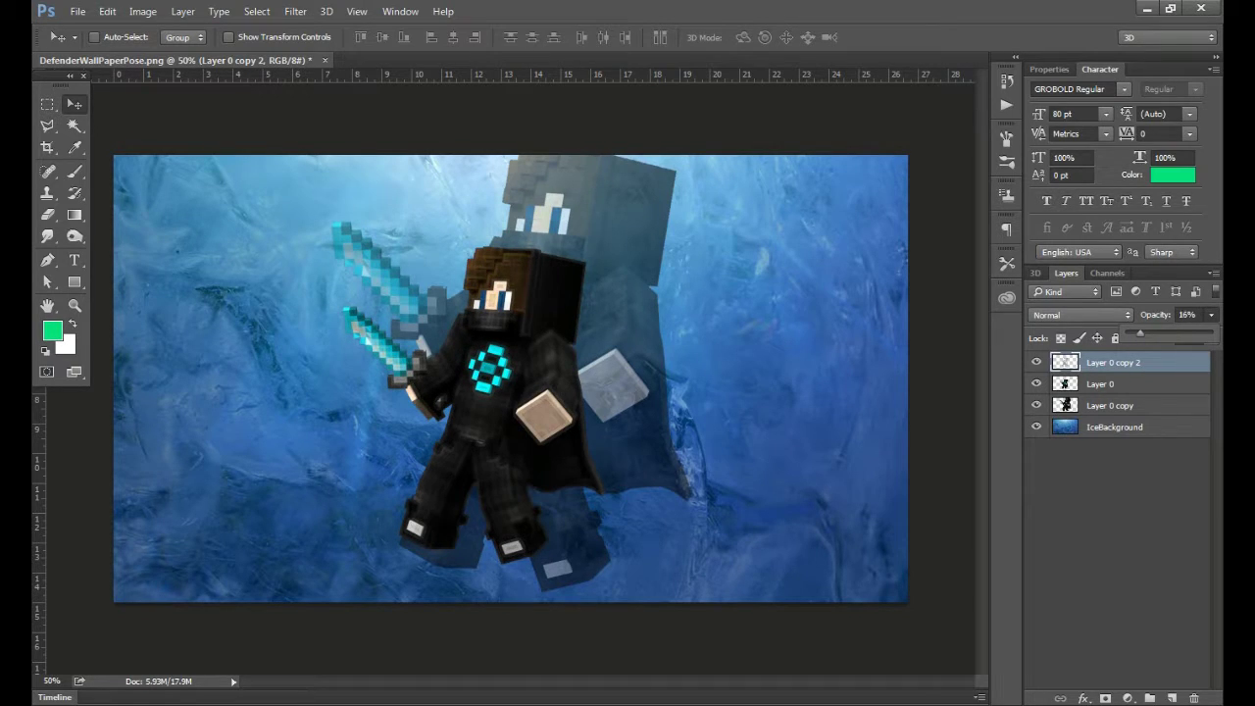
pyautogui.doubleClick(1157, 426)
pyautogui.click(677, 451)
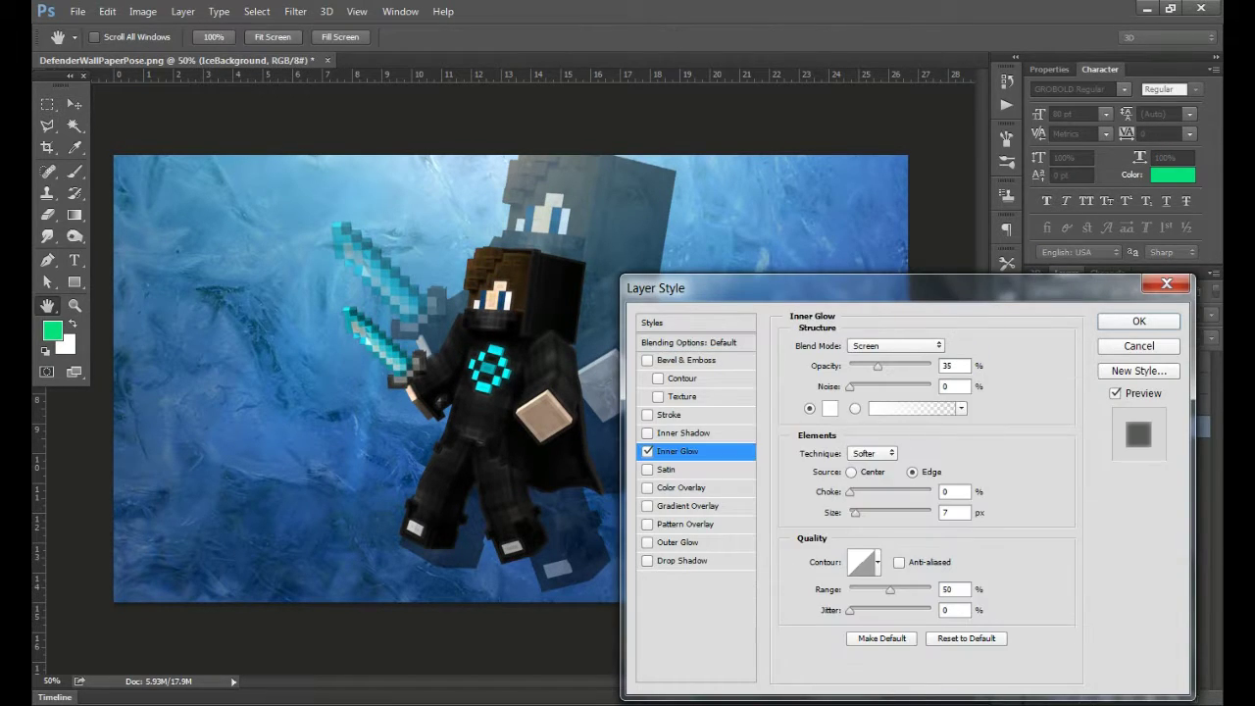
pyautogui.click(896, 345)
pyautogui.click(863, 509)
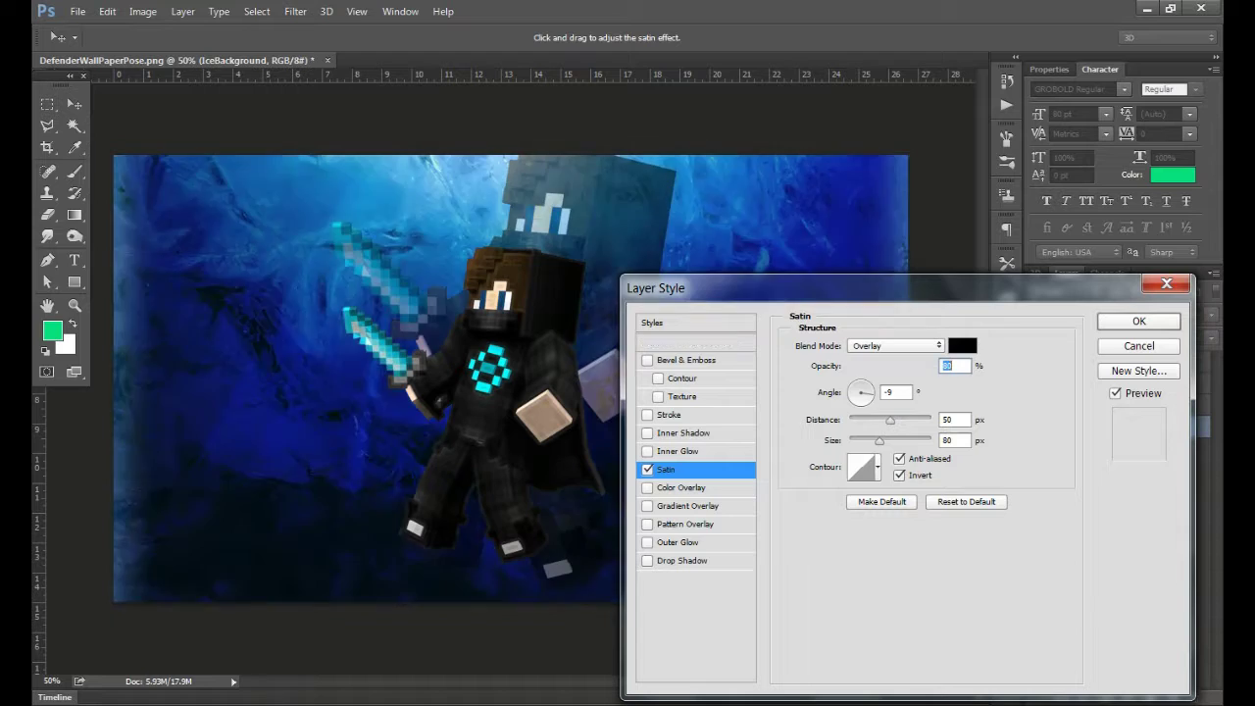
pyautogui.moveTo(890, 365); pyautogui.dragTo(855, 366)
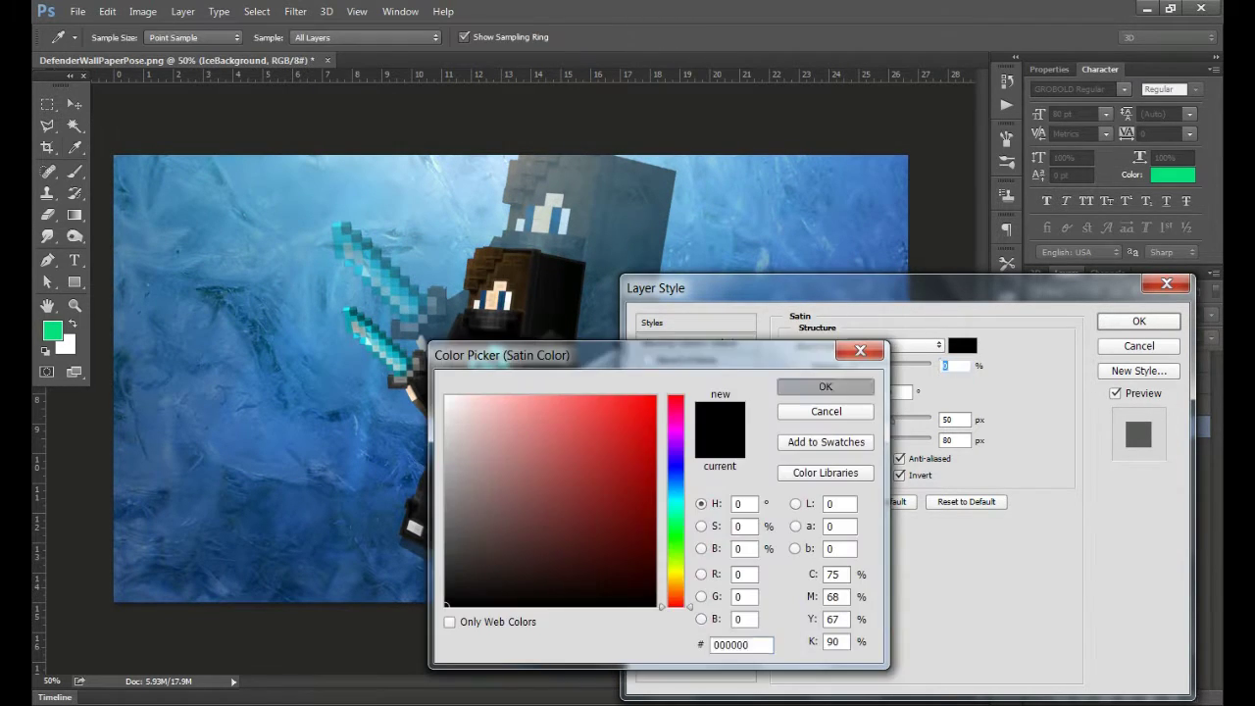
pyautogui.moveTo(878, 441); pyautogui.dragTo(899, 440)
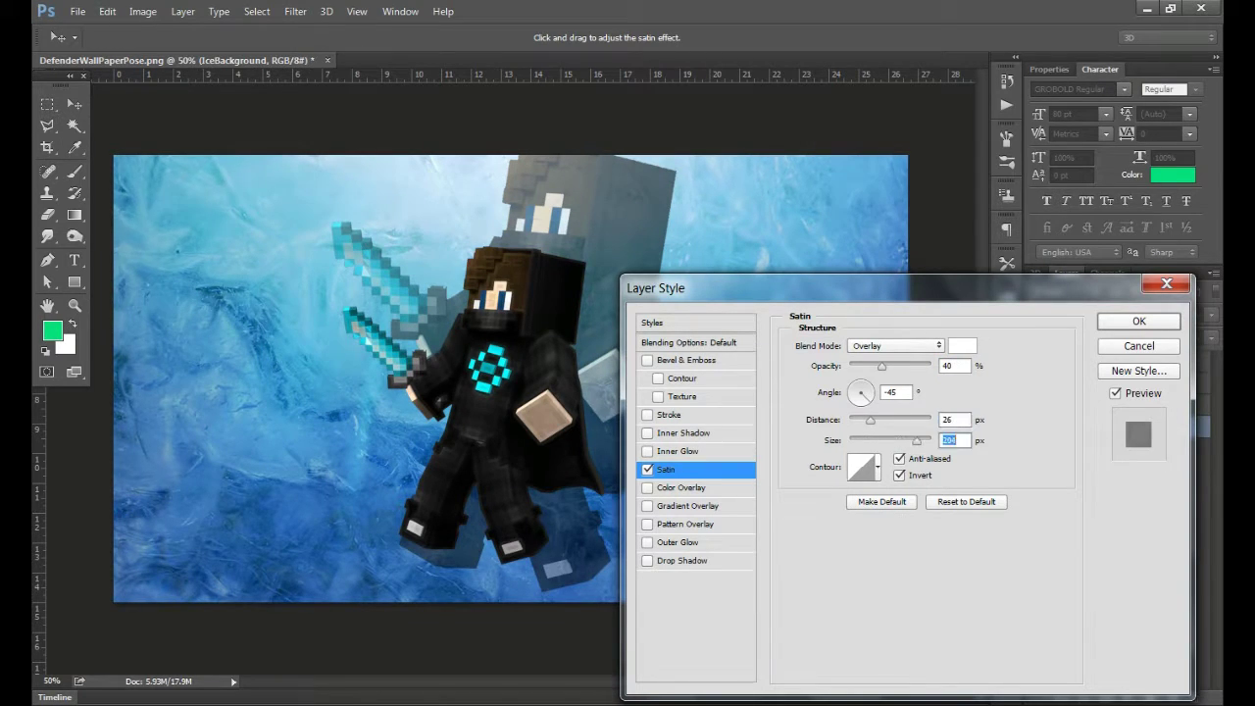
pyautogui.click(1138, 321)
# Set the enlarged ghost copy to Linear Burn and apply a small rotation to the character
pyautogui.click(1081, 315)
pyautogui.click(1049, 396)
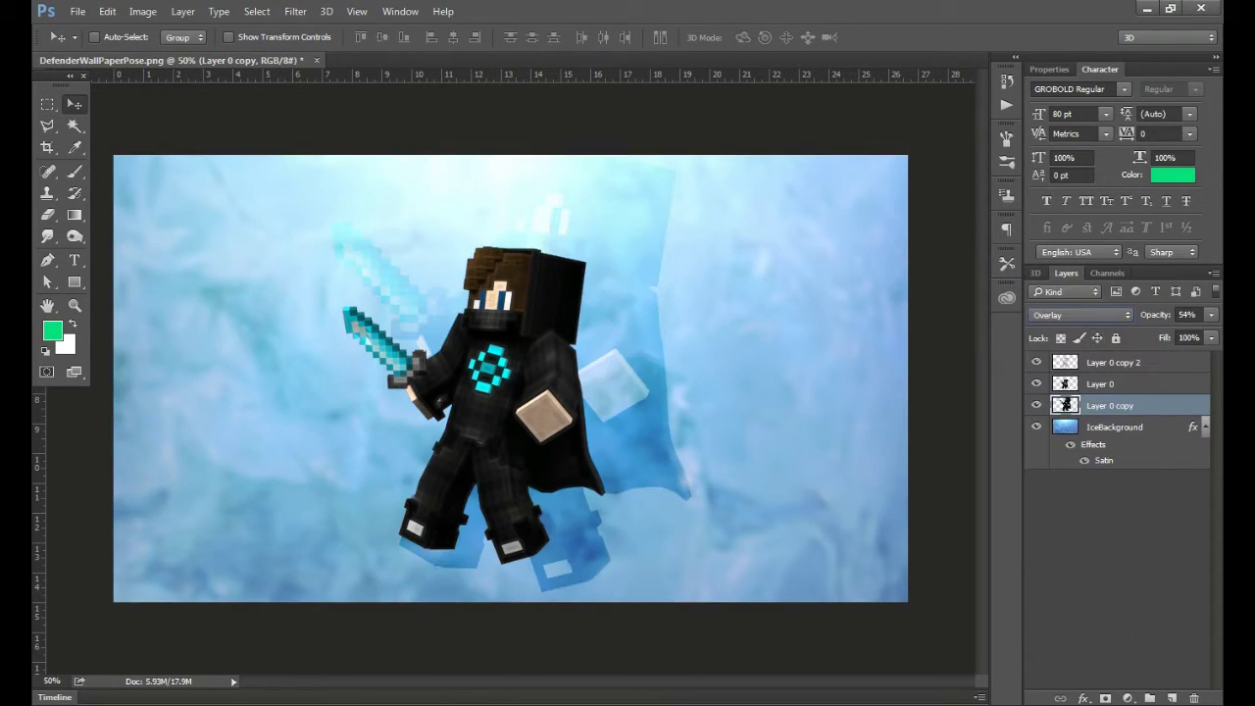
pyautogui.hotkey('shift', '-')
pyautogui.hotkey('shift', '-')
pyautogui.hotkey('shift', '-')
pyautogui.hotkey('shift', '-')
pyautogui.hotkey('shift', '-')
pyautogui.hotkey('shift', '-')
pyautogui.hotkey('shift', '-')
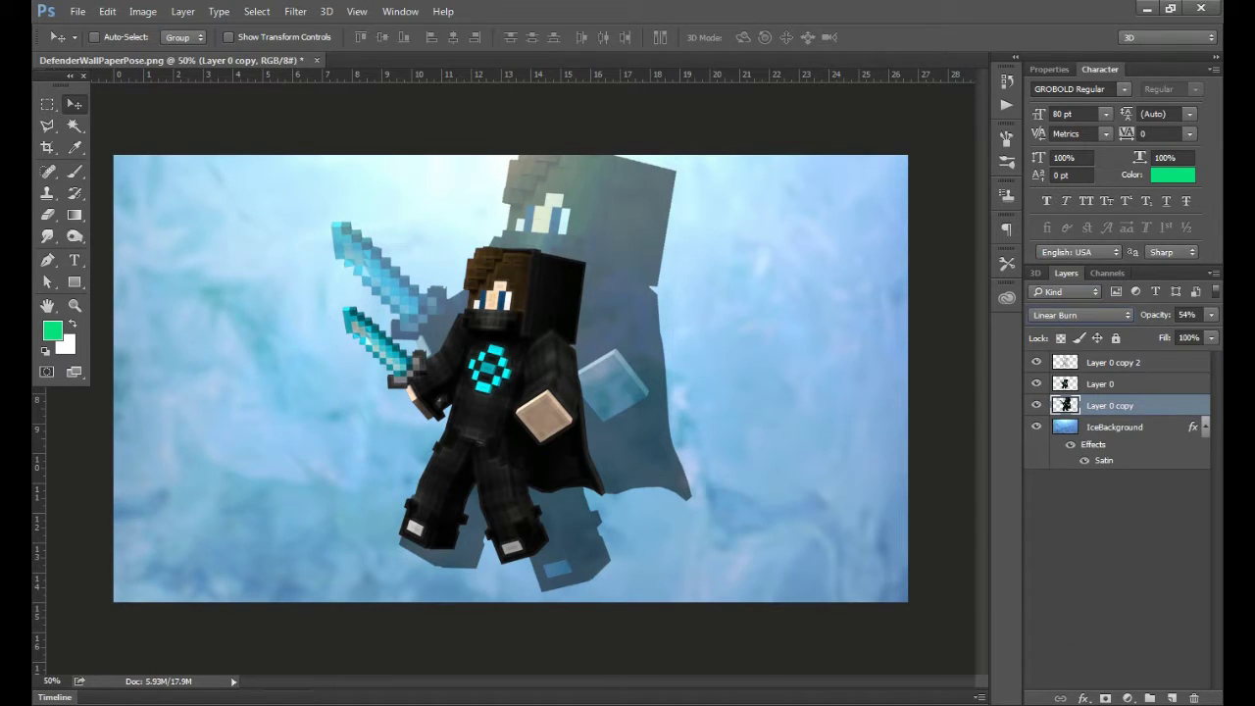
pyautogui.hotkey('ctrl', 't')
pyautogui.click(73, 104)
# Open Alone In The Darq 3D.psd and bring Coloured Smoke and High Light Flares into the wallpaper
pyautogui.press('Return')
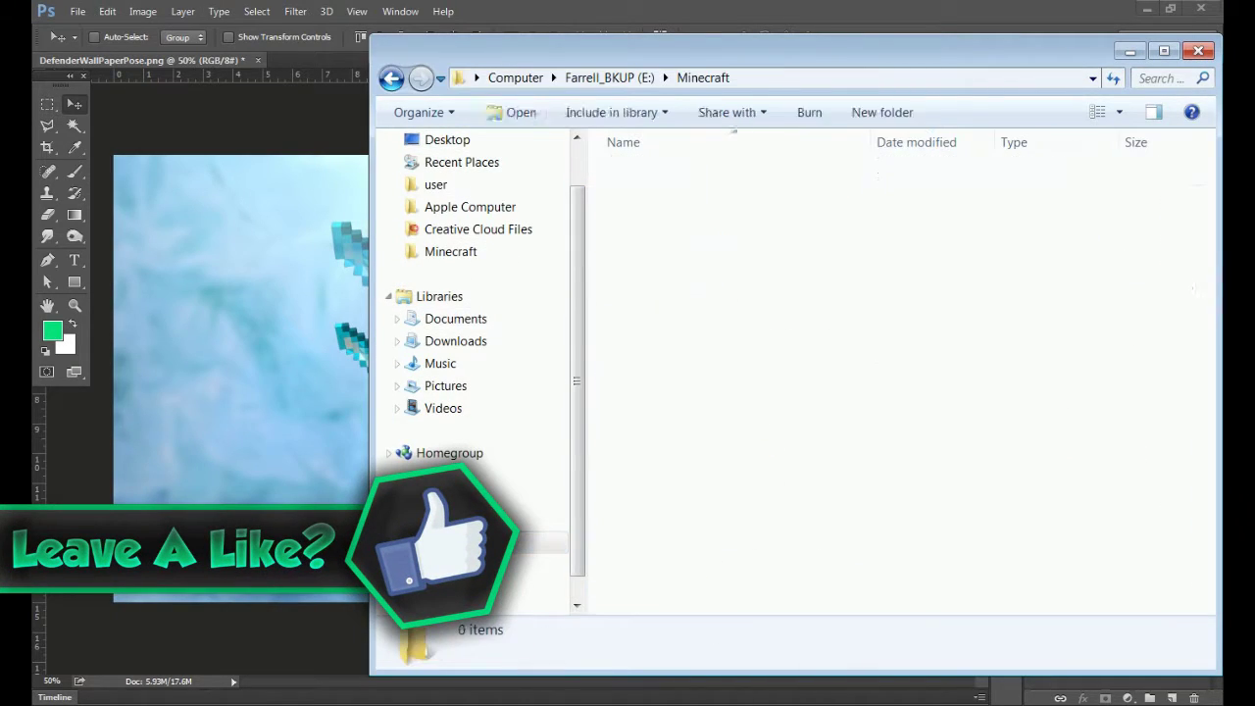
pyautogui.doubleClick(711, 330)
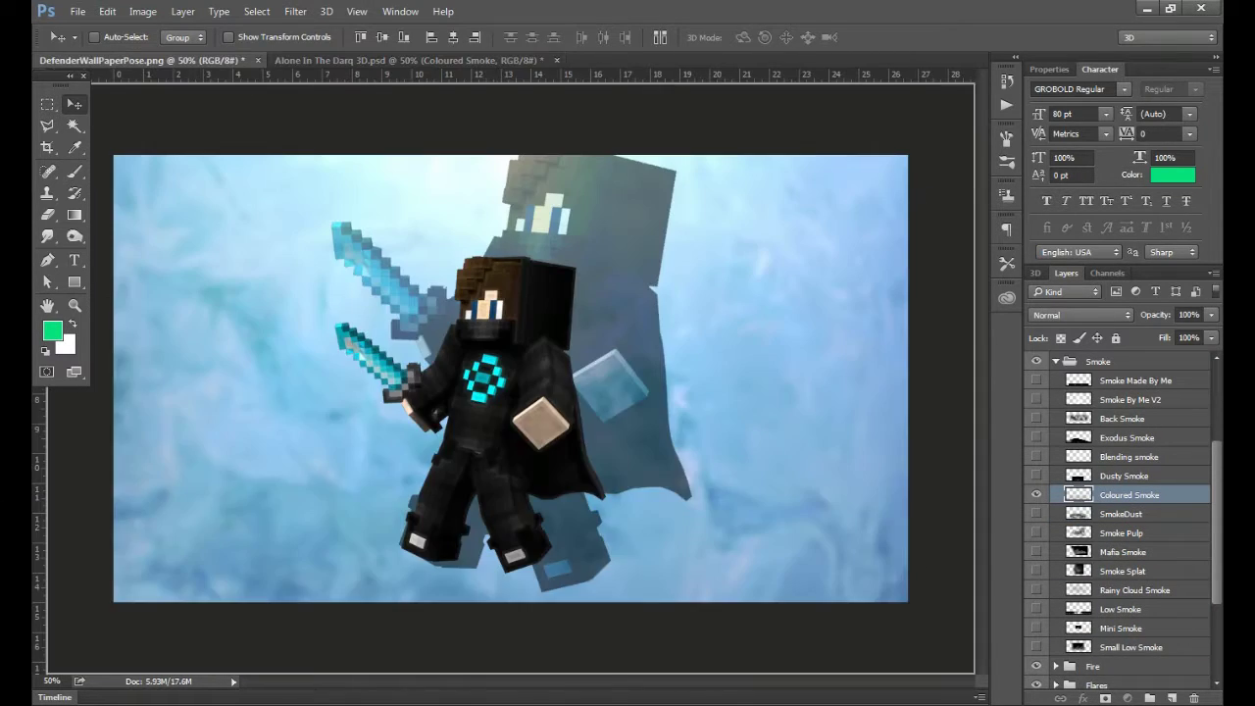
pyautogui.moveTo(510, 372); pyautogui.dragTo(509, 393)
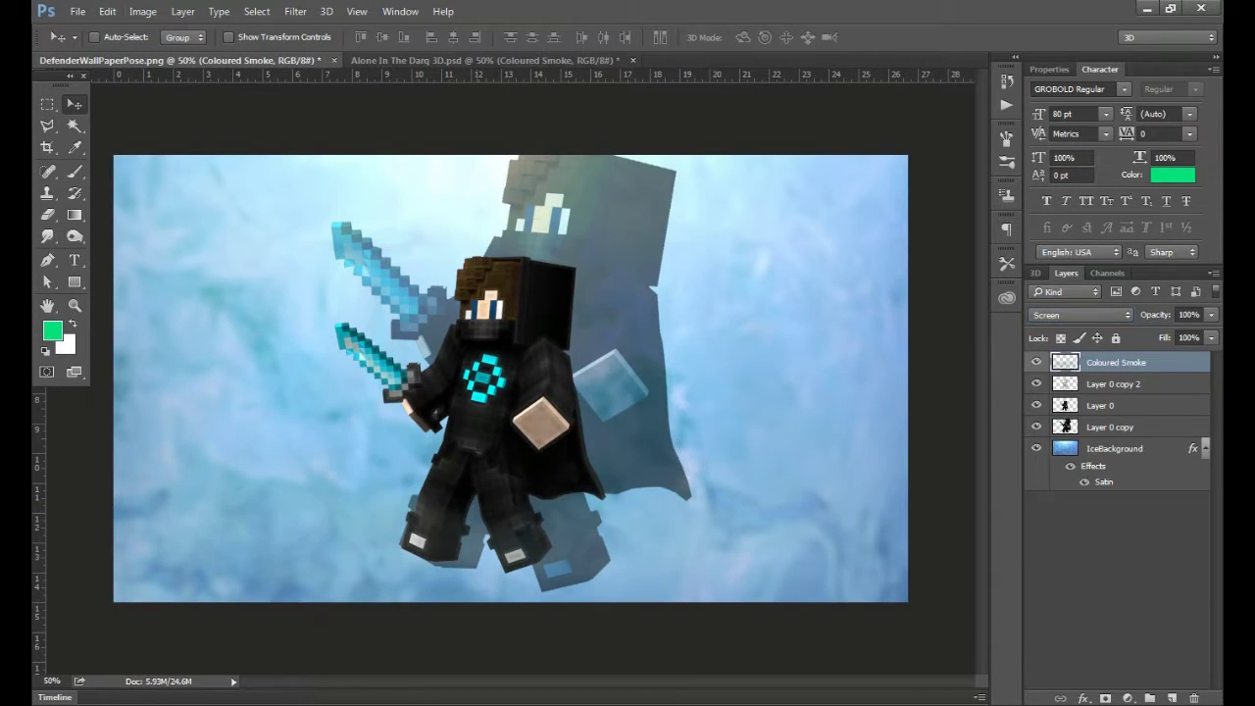
pyautogui.hotkey('ctrl', 'Tab')
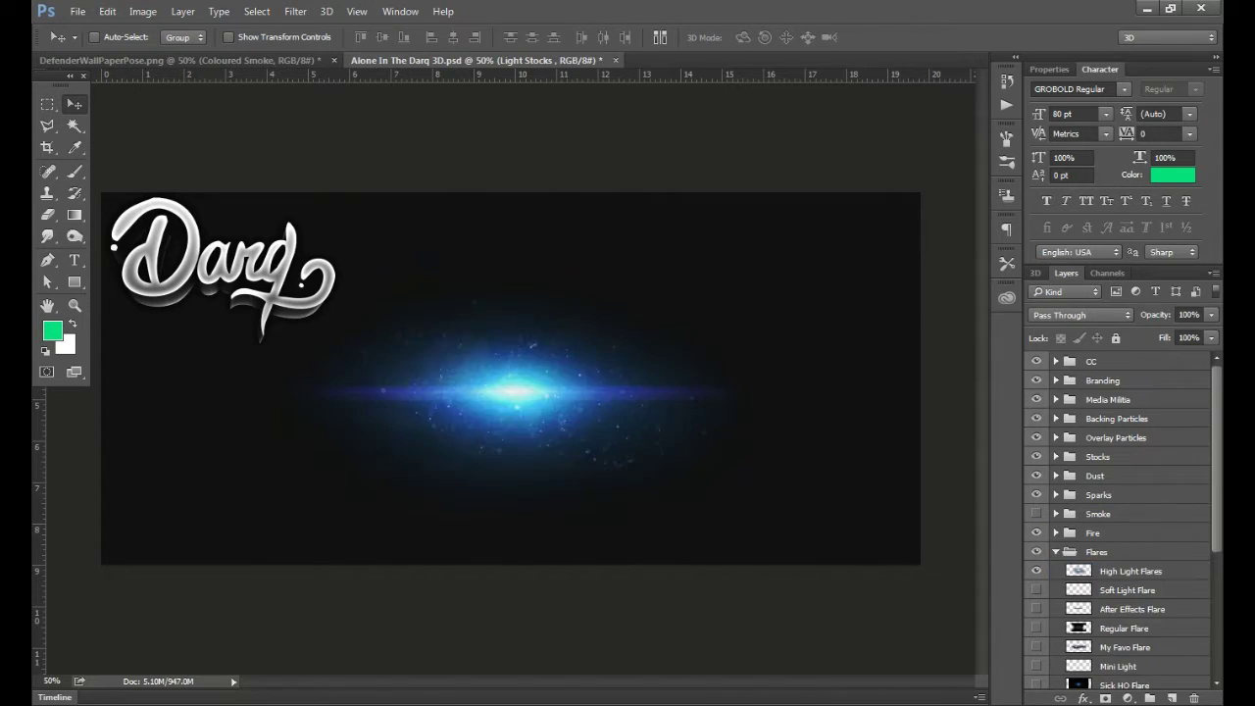
pyautogui.hotkey('ctrl', 'Tab')
pyautogui.hotkey('ctrl', 'Tab')
pyautogui.click(1056, 552)
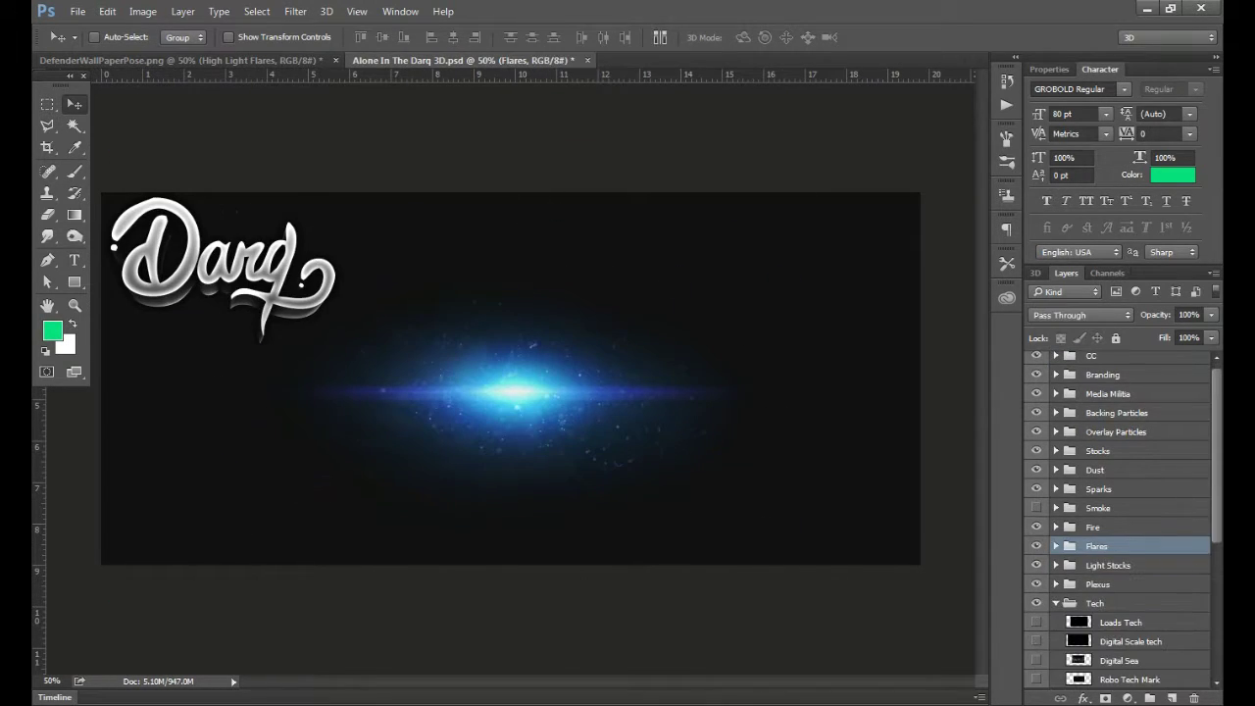
pyautogui.scroll(-2, 1127, 517)
pyautogui.scroll(-3, 1128, 517)
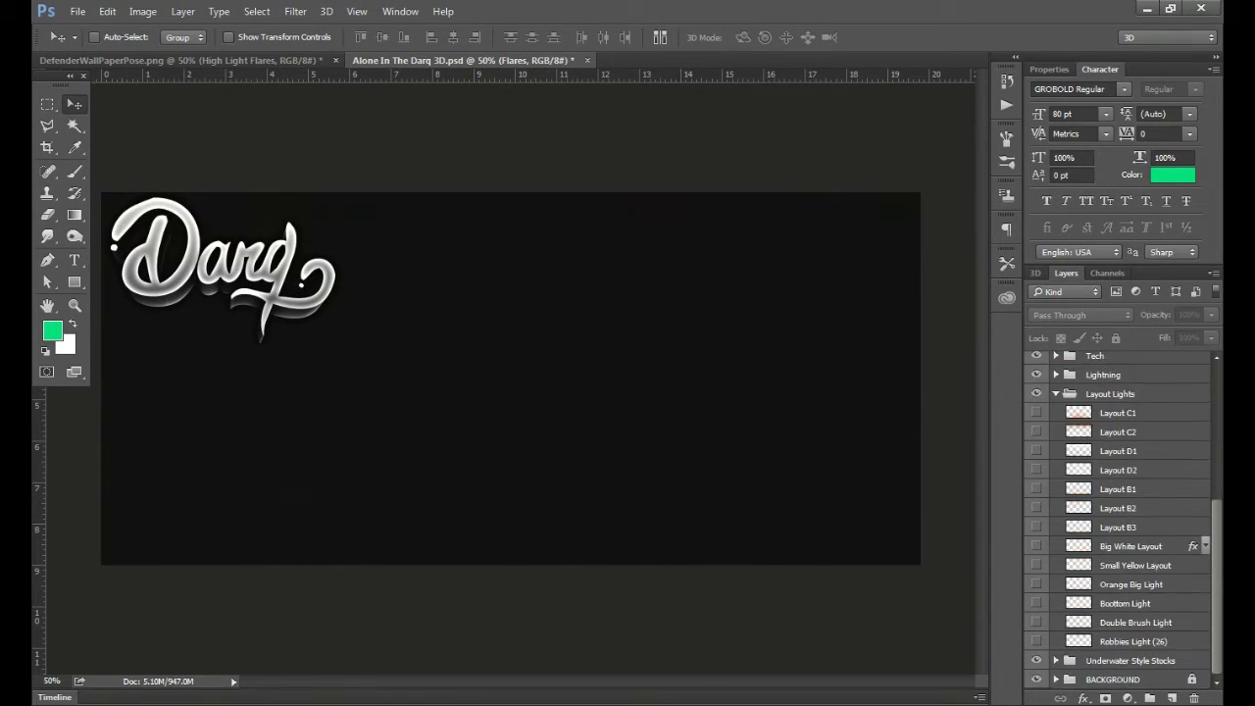
pyautogui.scroll(-3, 1127, 517)
pyautogui.scroll(5, 1128, 516)
pyautogui.scroll(3, 1128, 516)
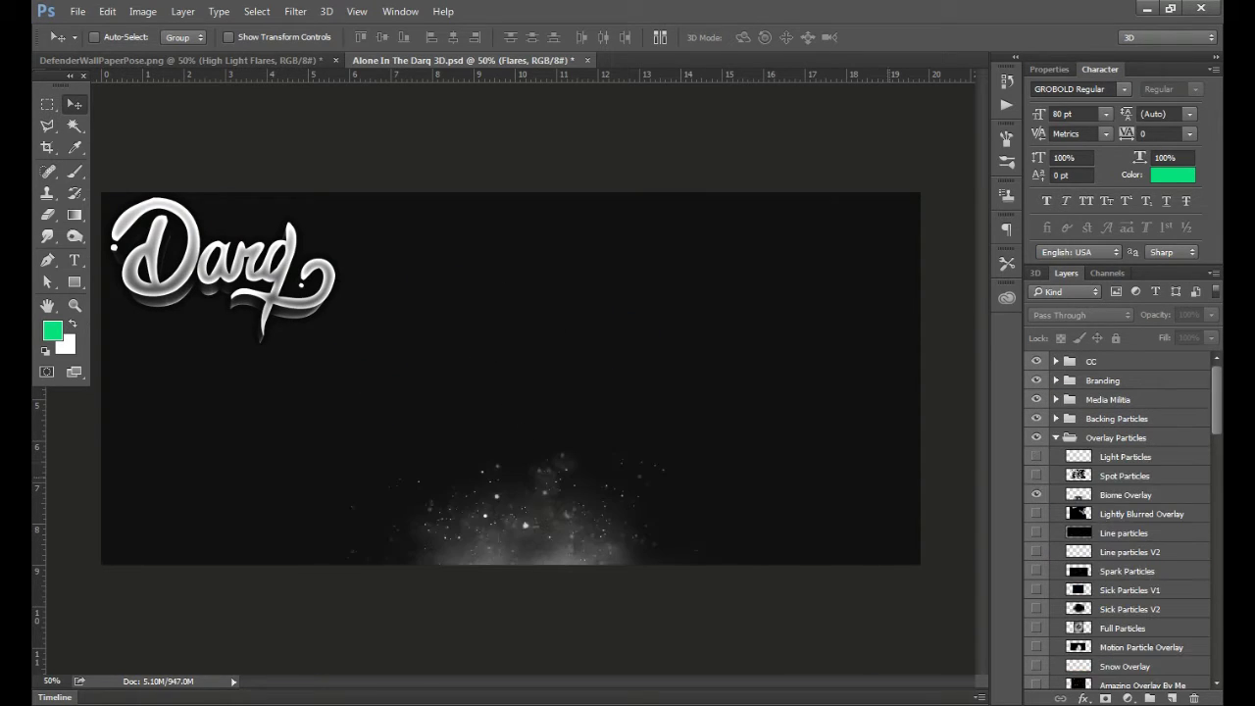
# Resize the Biome Overlay and Bubbly Particles layers and lower Biome Overlay to 73% opacity
pyautogui.hotkey('ctrl', 'Tab')
pyautogui.hotkey('ctrl', 't')
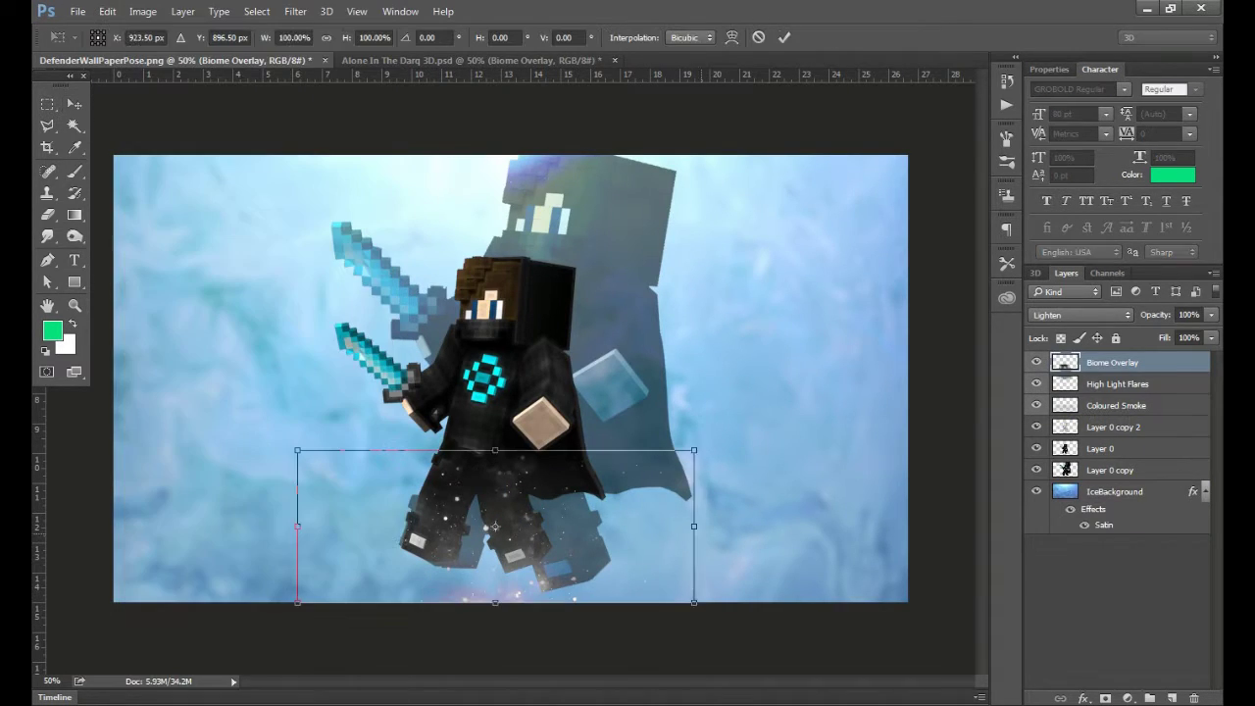
pyautogui.press('Return')
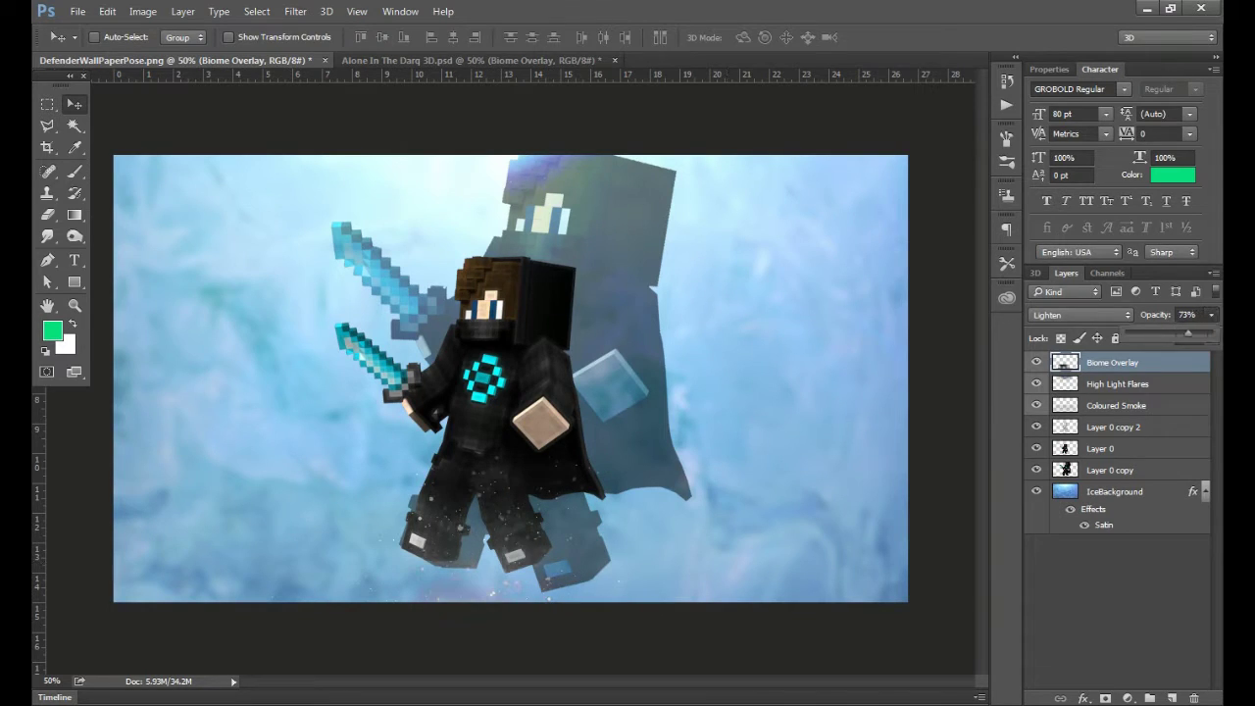
pyautogui.hotkey('ctrl', 'Tab')
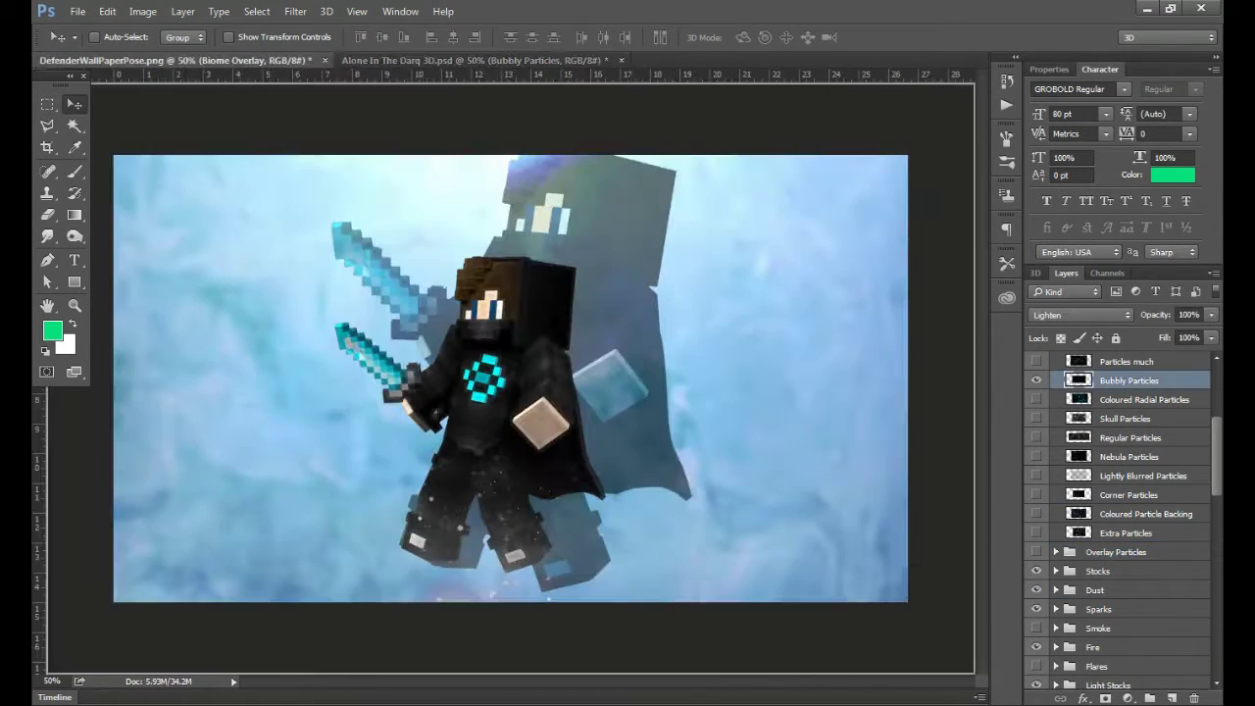
pyautogui.click(107, 11)
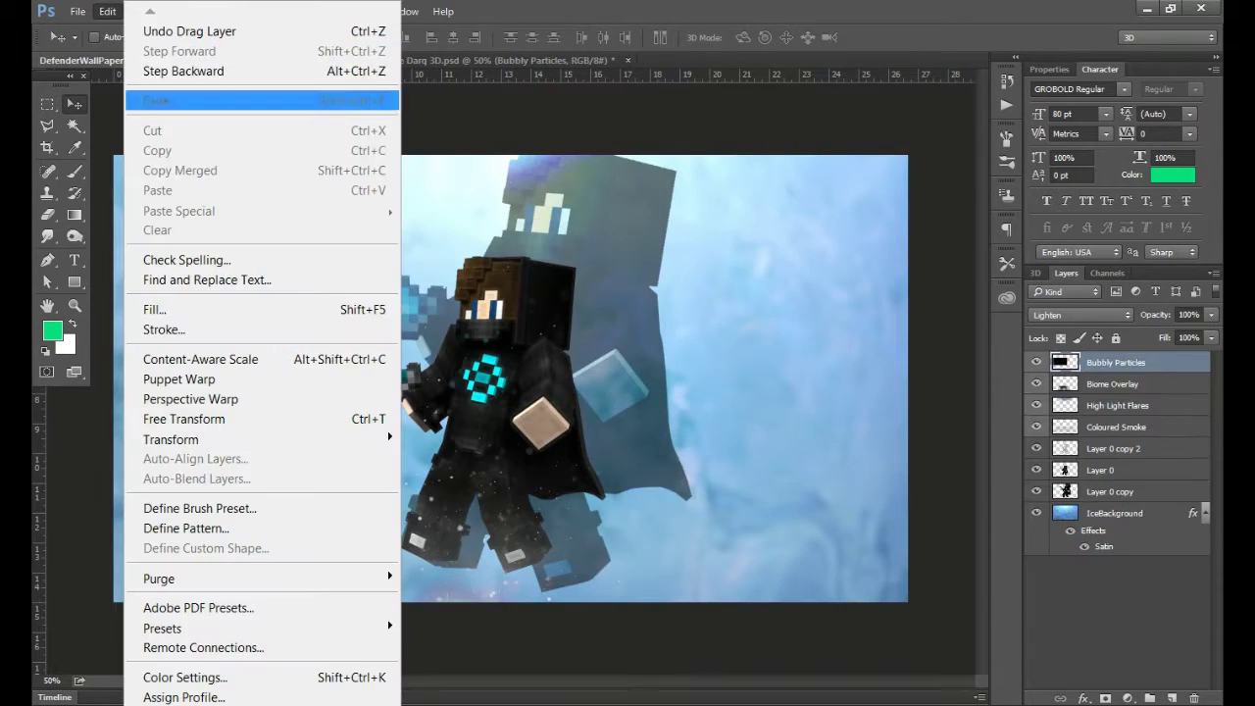
pyautogui.click(177, 419)
pyautogui.click(1212, 315)
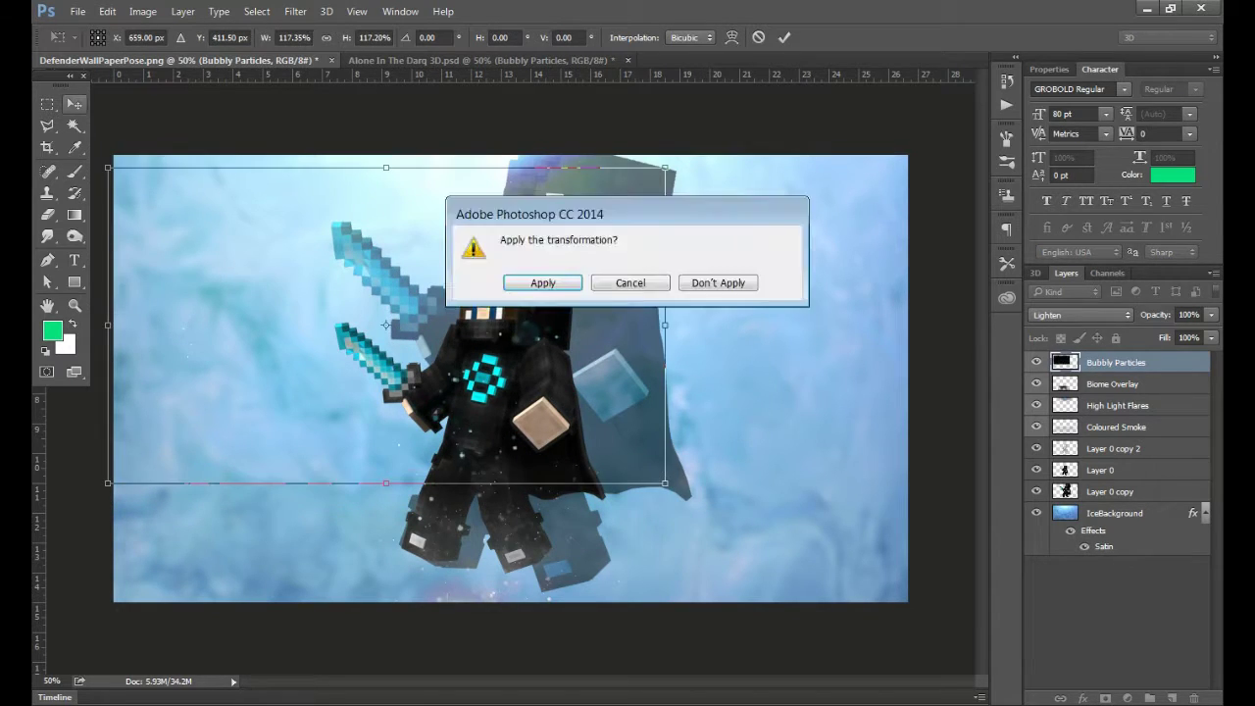
pyautogui.click(538, 281)
pyautogui.moveTo(1209, 334); pyautogui.dragTo(1188, 334)
pyautogui.hotkey('ctrl', 'Tab')
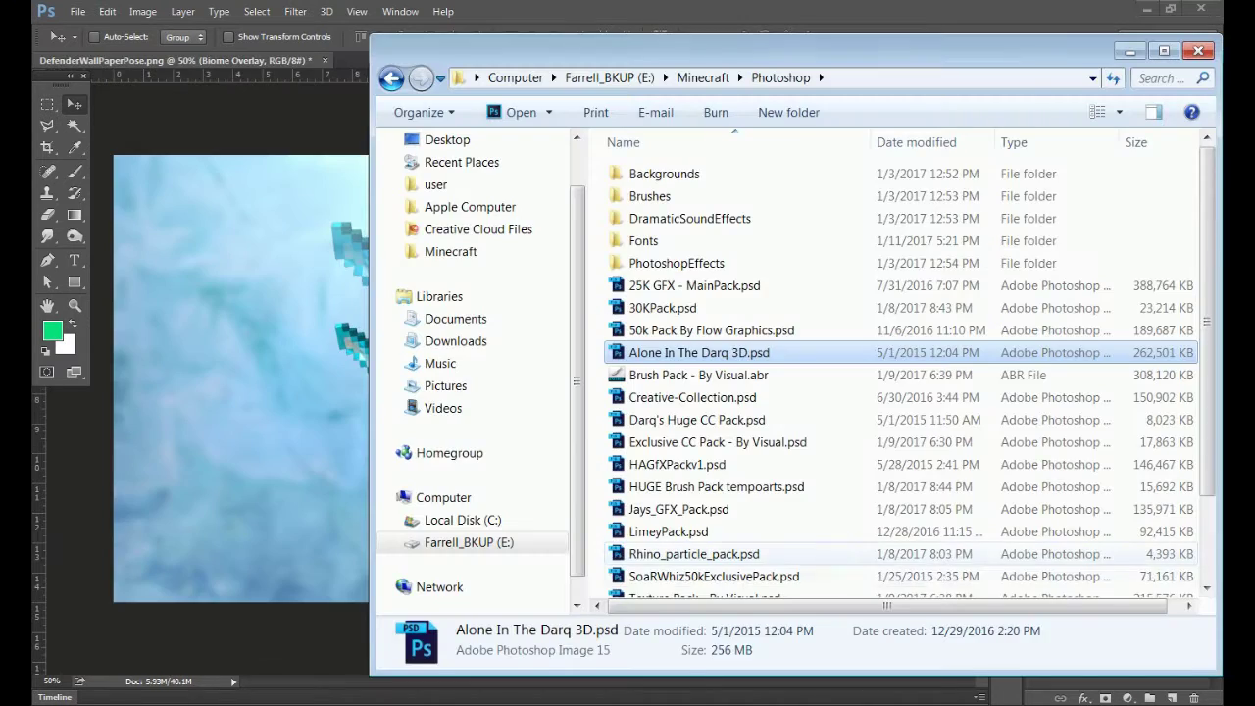
# Open Exclusive CC Pack, preview CC groups 4, 5 and 8, then open ShaDowZz_25K_Packedit.psd keeping layers
pyautogui.doubleClick(718, 340)
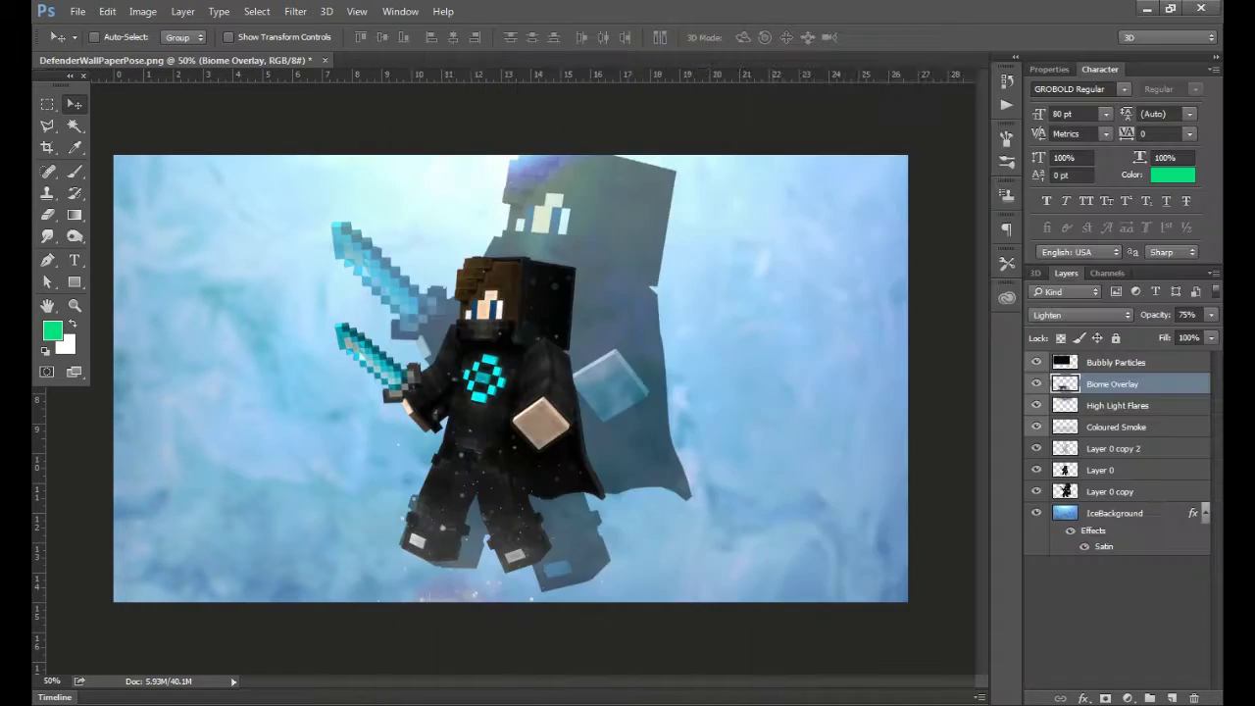
pyautogui.keyDown('alt'); pyautogui.click(1037, 496); pyautogui.keyUp('alt')
pyautogui.click(1083, 496)
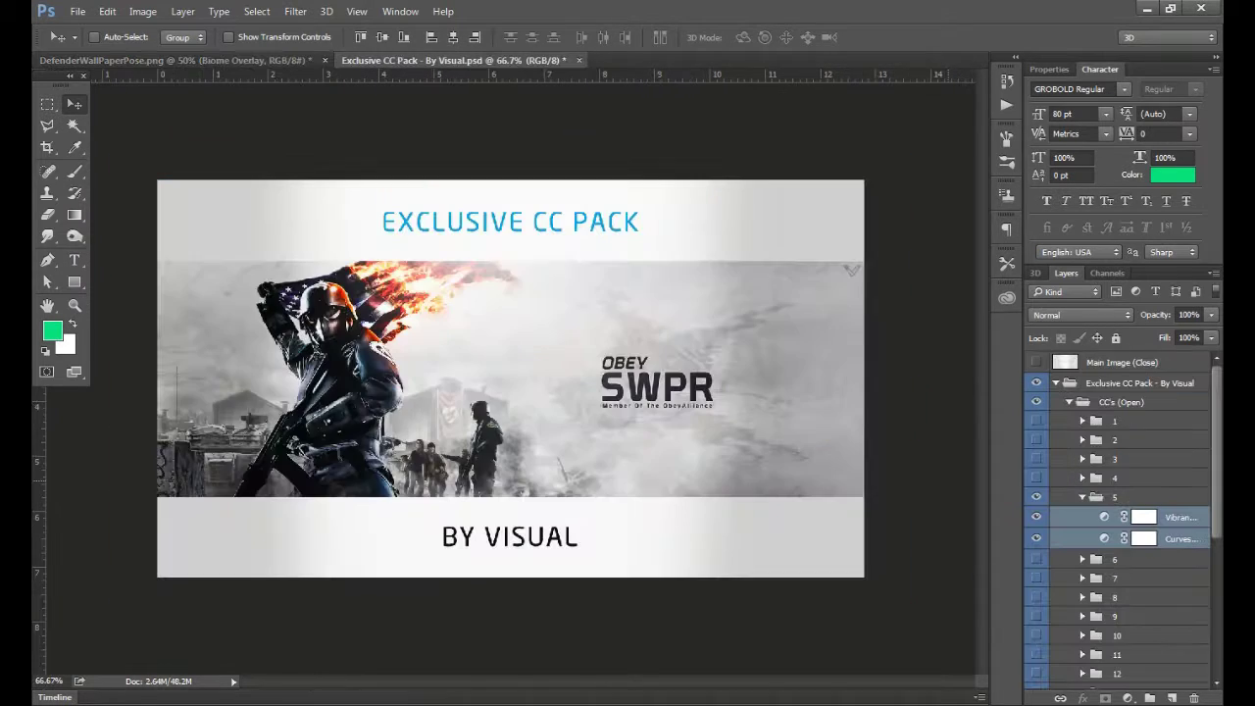
pyautogui.keyDown('alt'); pyautogui.click(1036, 597); pyautogui.keyUp('alt')
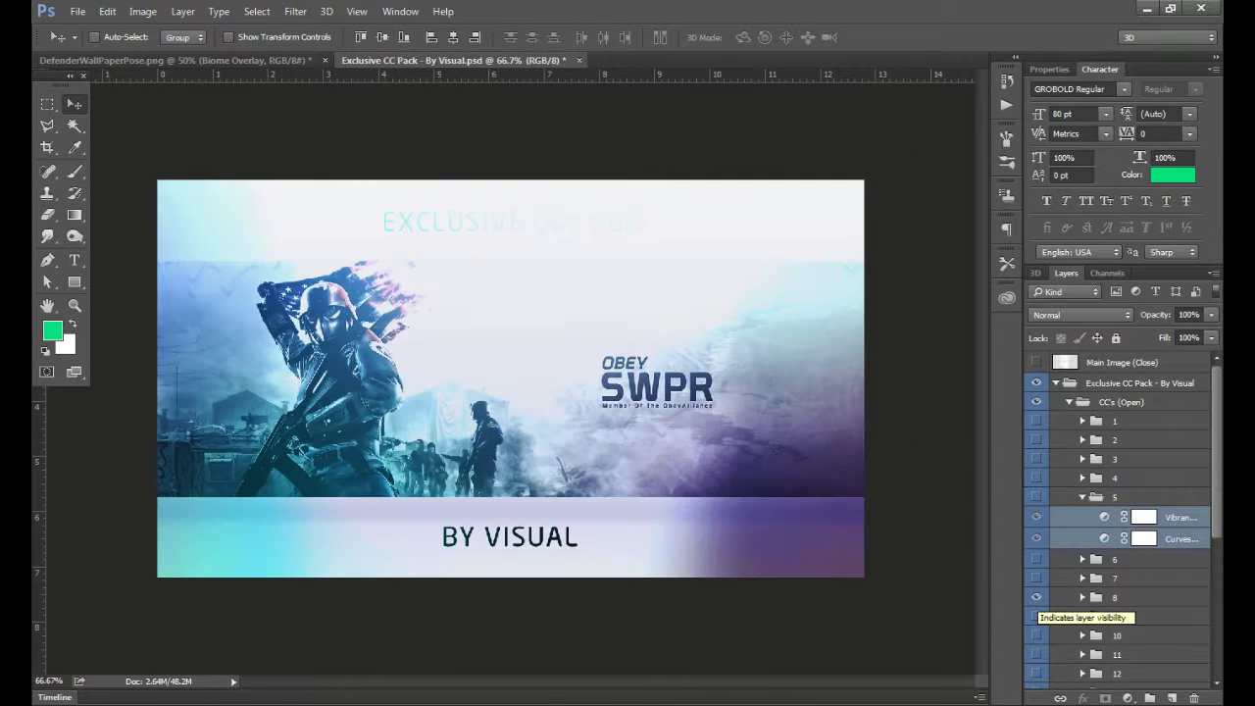
pyautogui.click(1083, 597)
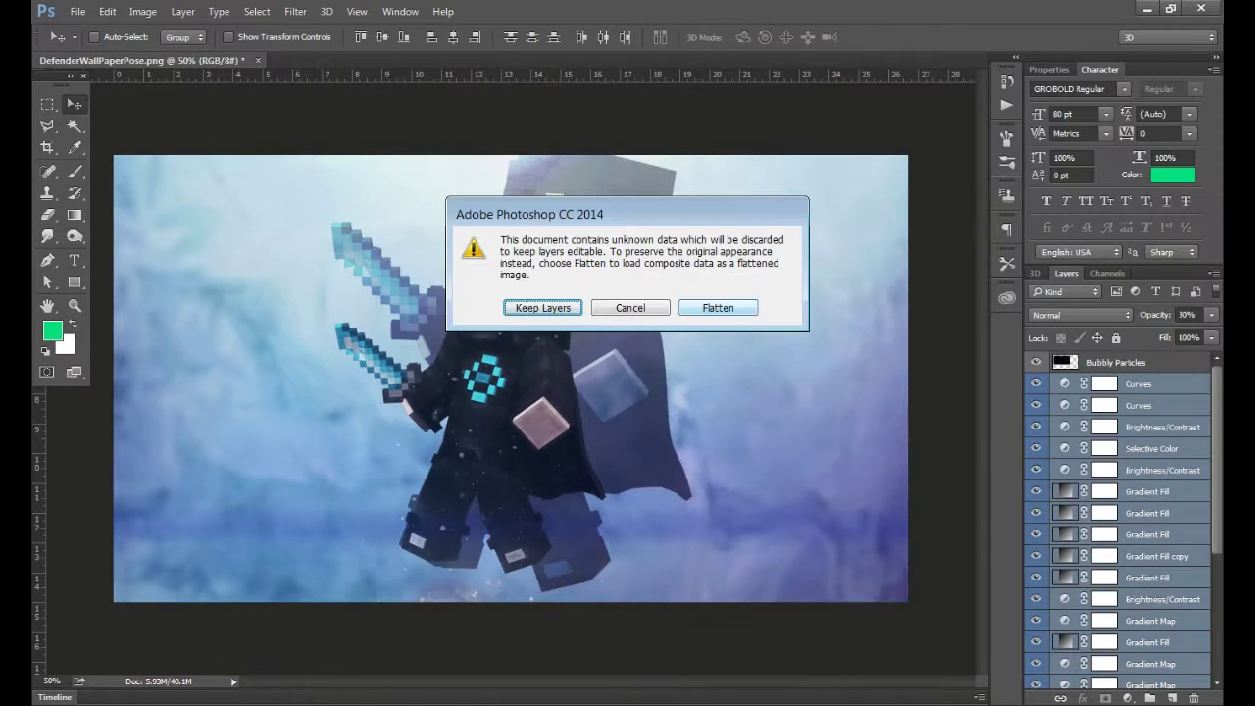
pyautogui.press('Return')
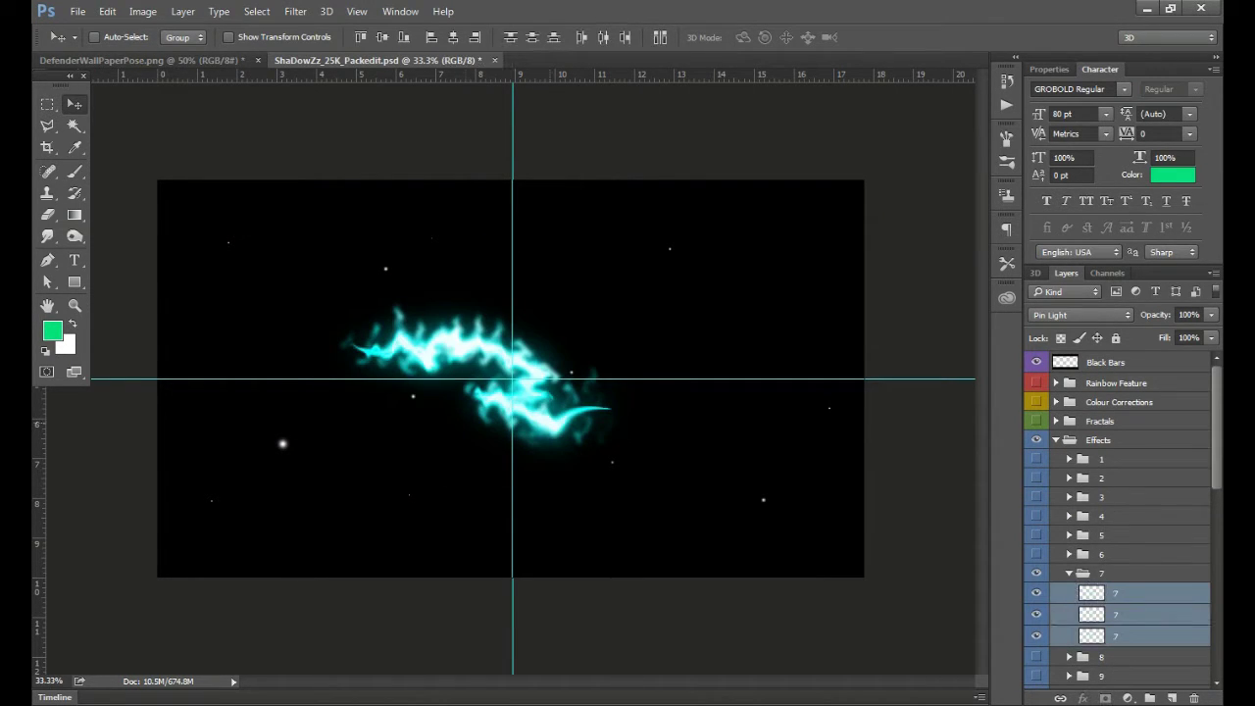
# Fit the cyan lightning onto the lower sword, set Layer 0 copy to Linear Burn, keep Layer 0 Normal
pyautogui.moveTo(471, 372); pyautogui.dragTo(345, 376)
pyautogui.hotkey('ctrl', 't')
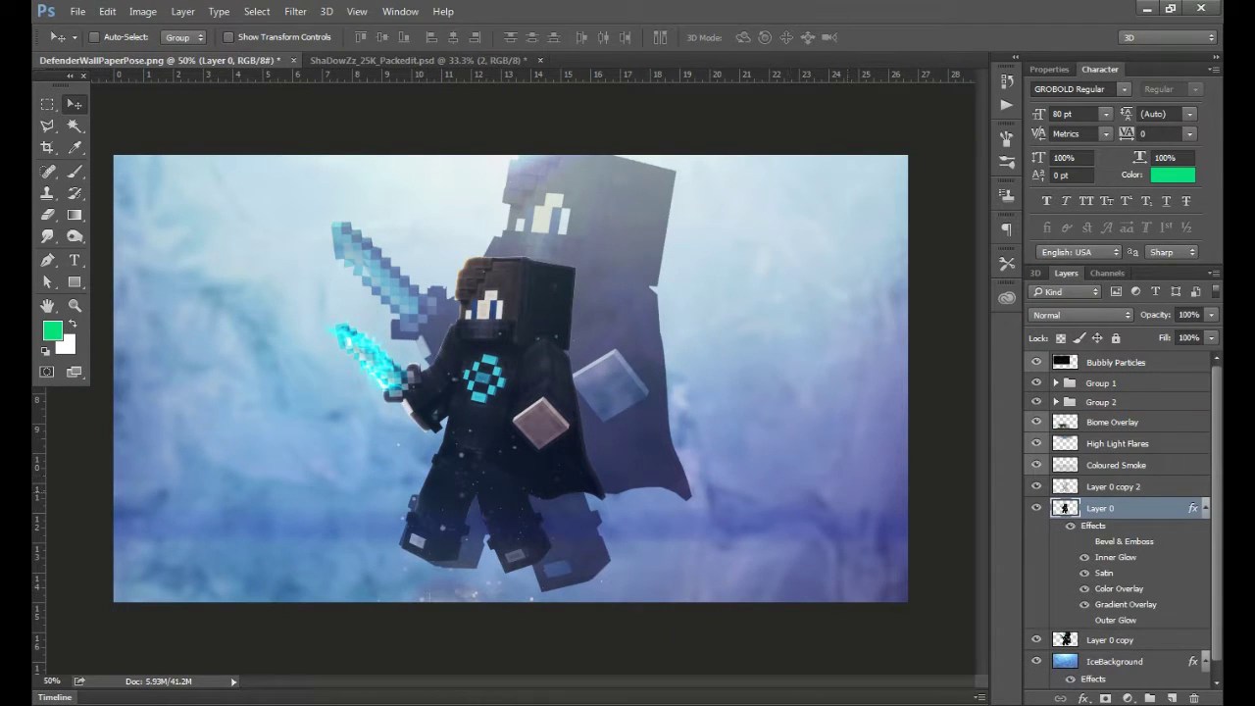
pyautogui.click(1109, 640)
pyautogui.click(1081, 314)
pyautogui.click(1068, 377)
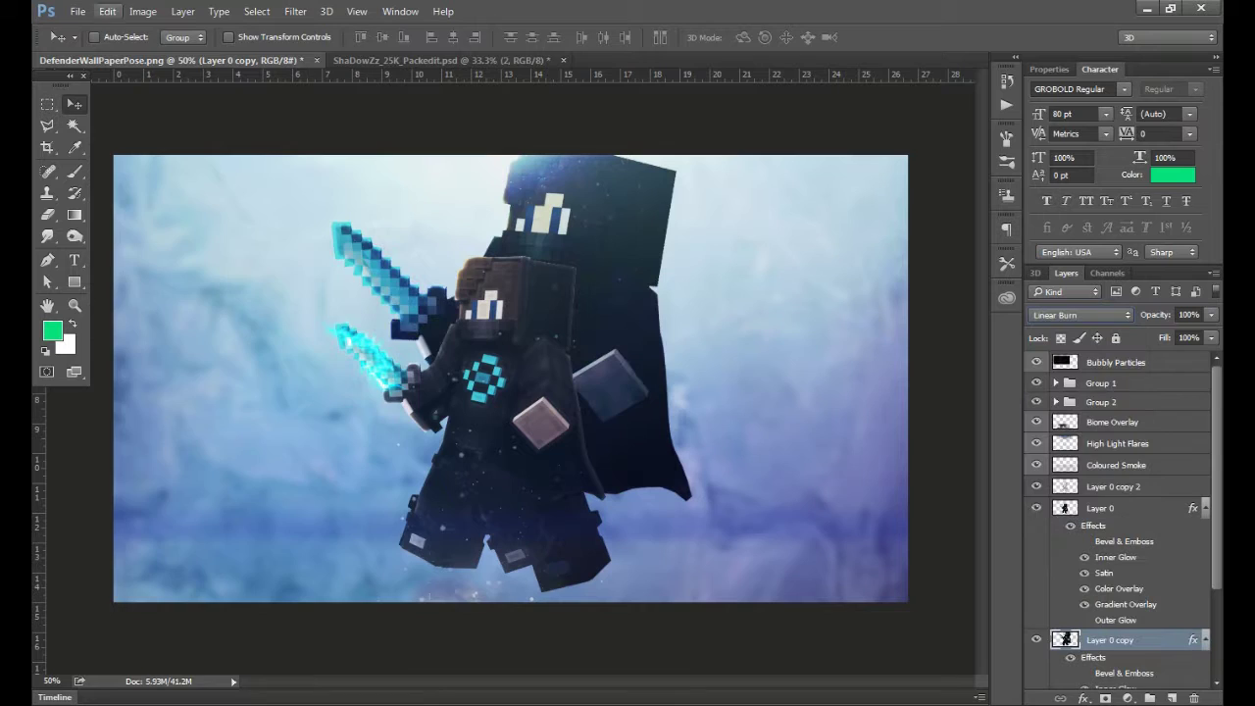
pyautogui.click(1099, 508)
pyautogui.click(1081, 314)
pyautogui.click(1054, 317)
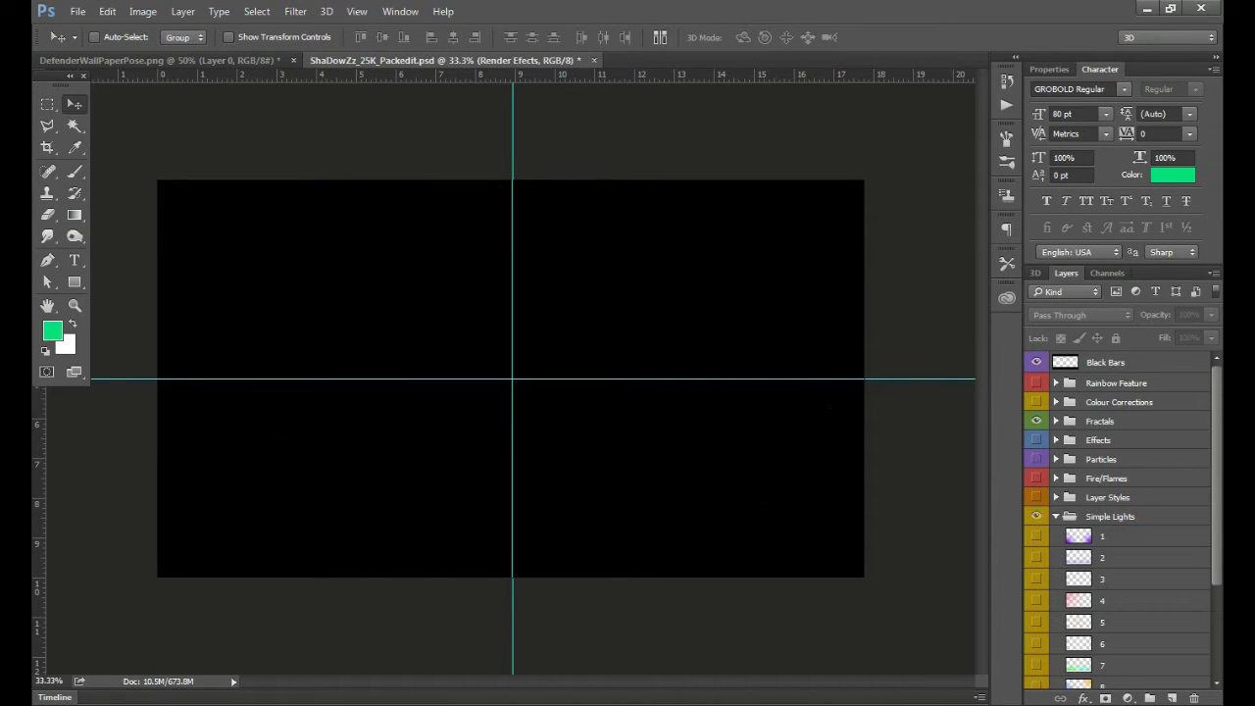
# Move Simple Lights layer 10 below the character layers and open Jays_GFX_Pack.psd
pyautogui.scroll(-3, 1118, 519)
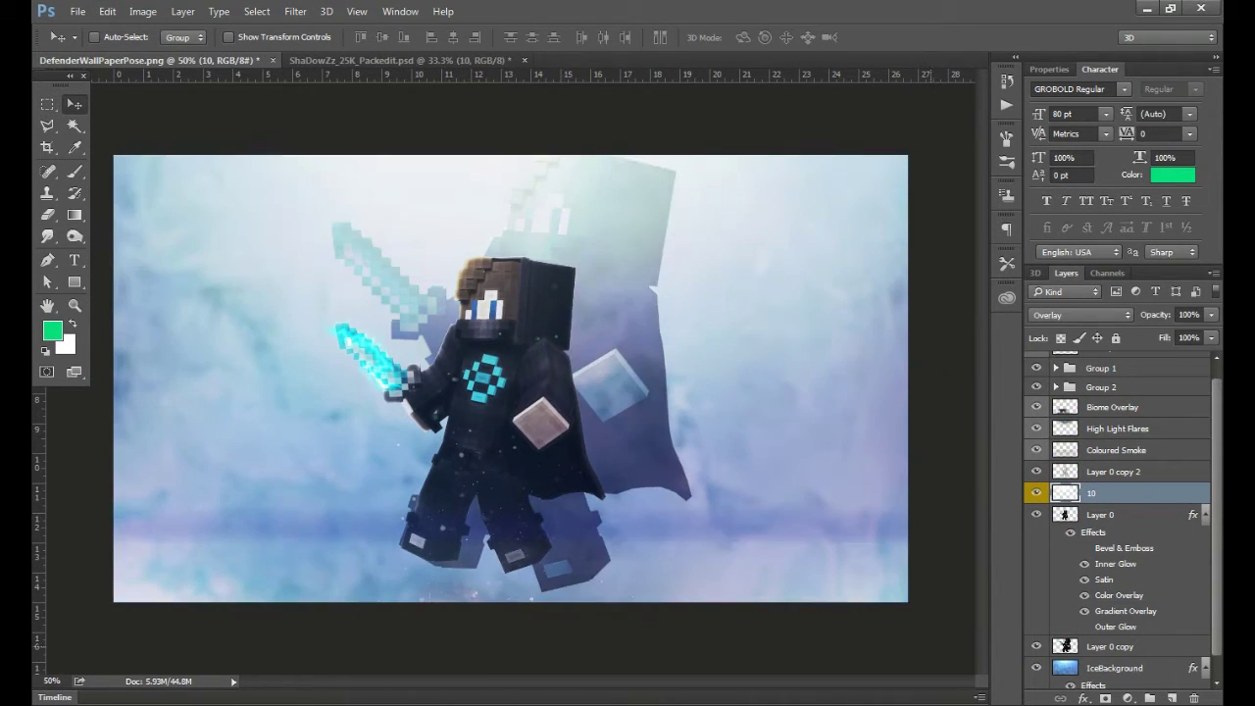
pyautogui.hotkey('ctrl', '[')
pyautogui.hotkey('ctrl', '[')
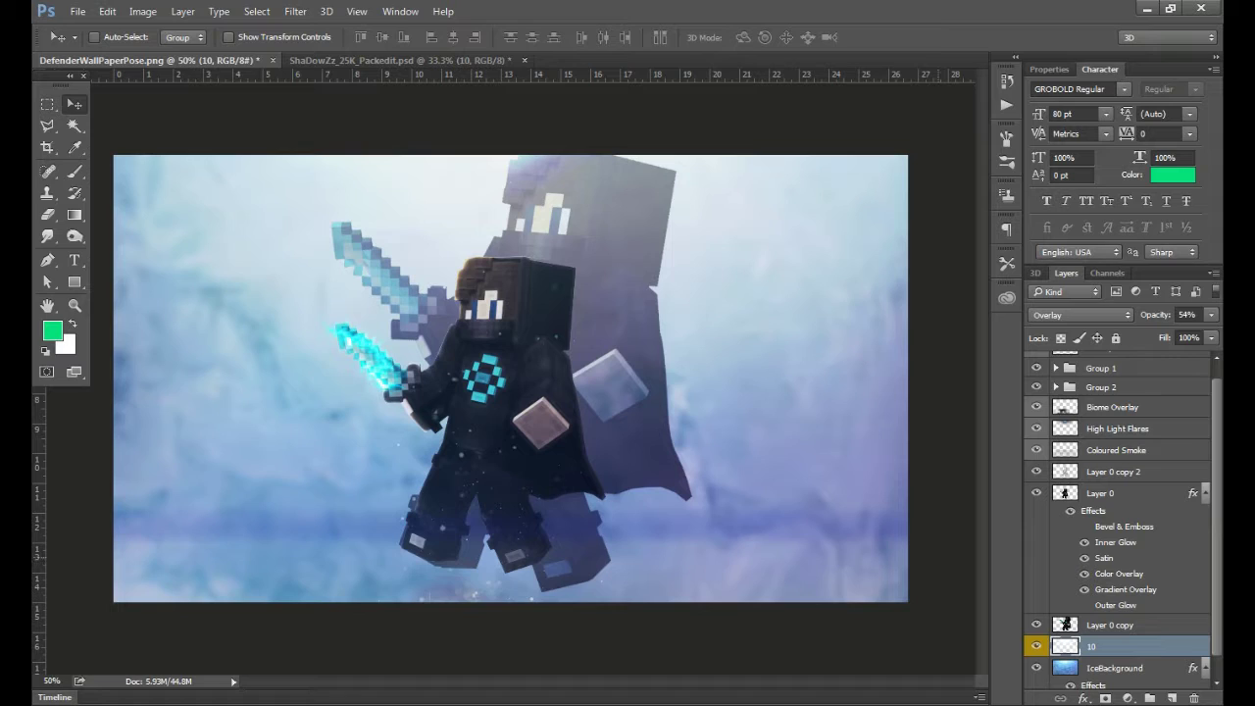
pyautogui.press('BackSpace')
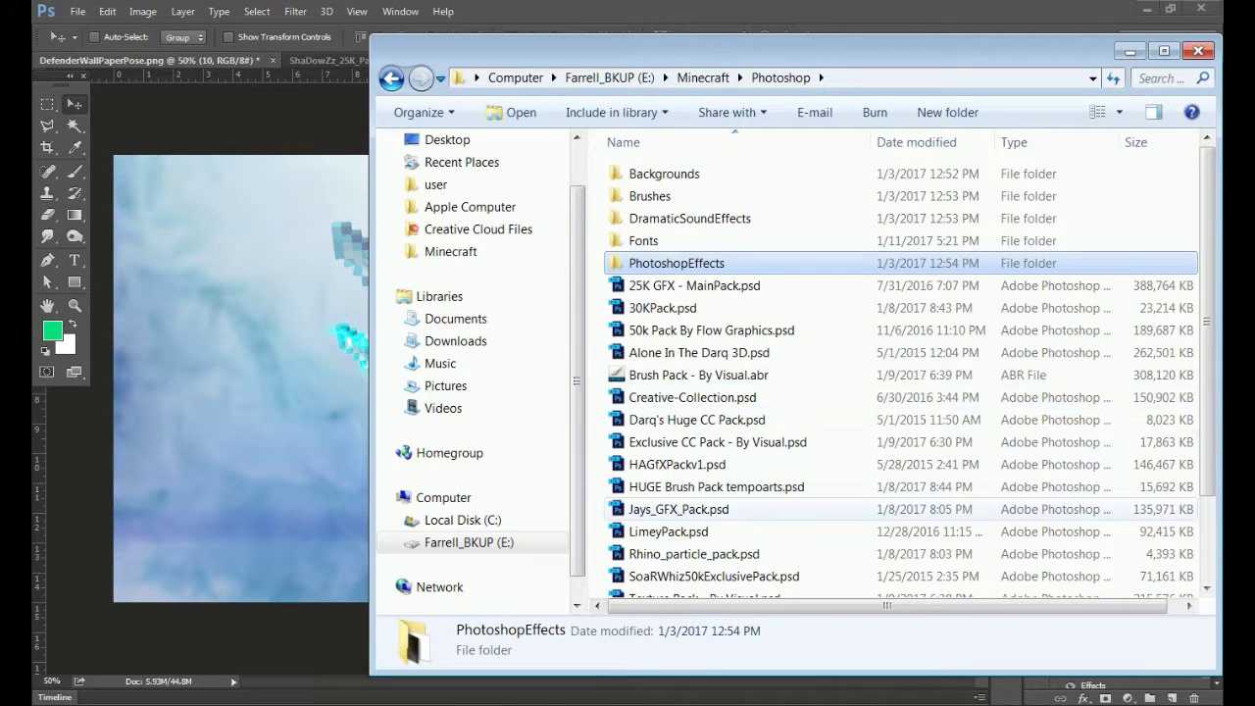
pyautogui.doubleClick(678, 509)
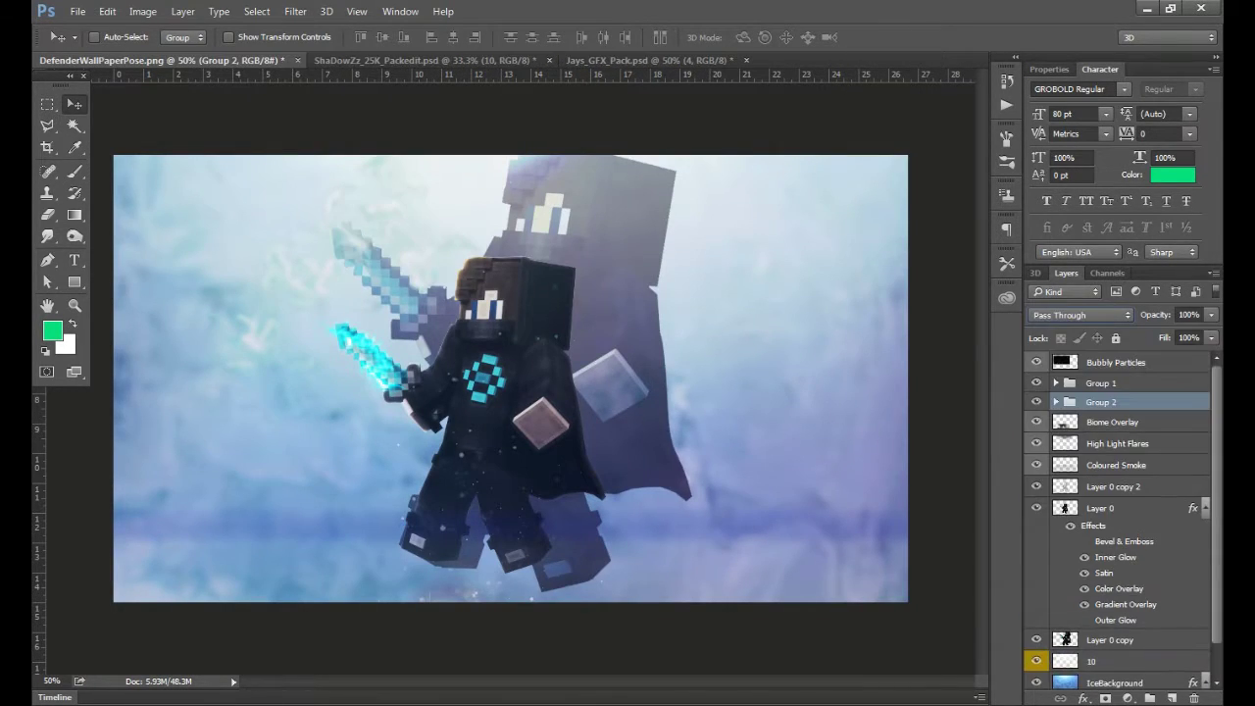
# Fit sparkle layer 4 onto the eye in Hard Light, duplicate it at 68% opacity, and erase excess
pyautogui.click(107, 10)
pyautogui.click(184, 419)
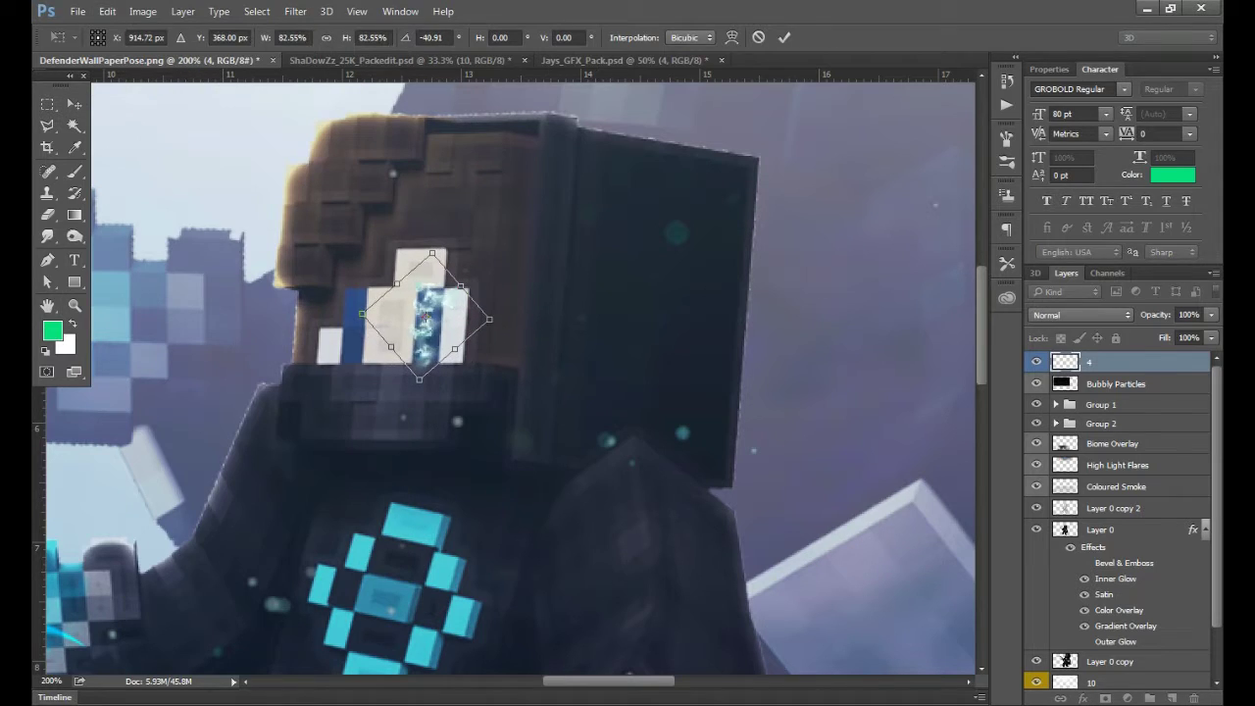
pyautogui.click(1080, 314)
pyautogui.click(1078, 480)
pyautogui.hotkey('ctrl', '0')
pyautogui.hotkey('ctrl', 'd')
pyautogui.press('v')
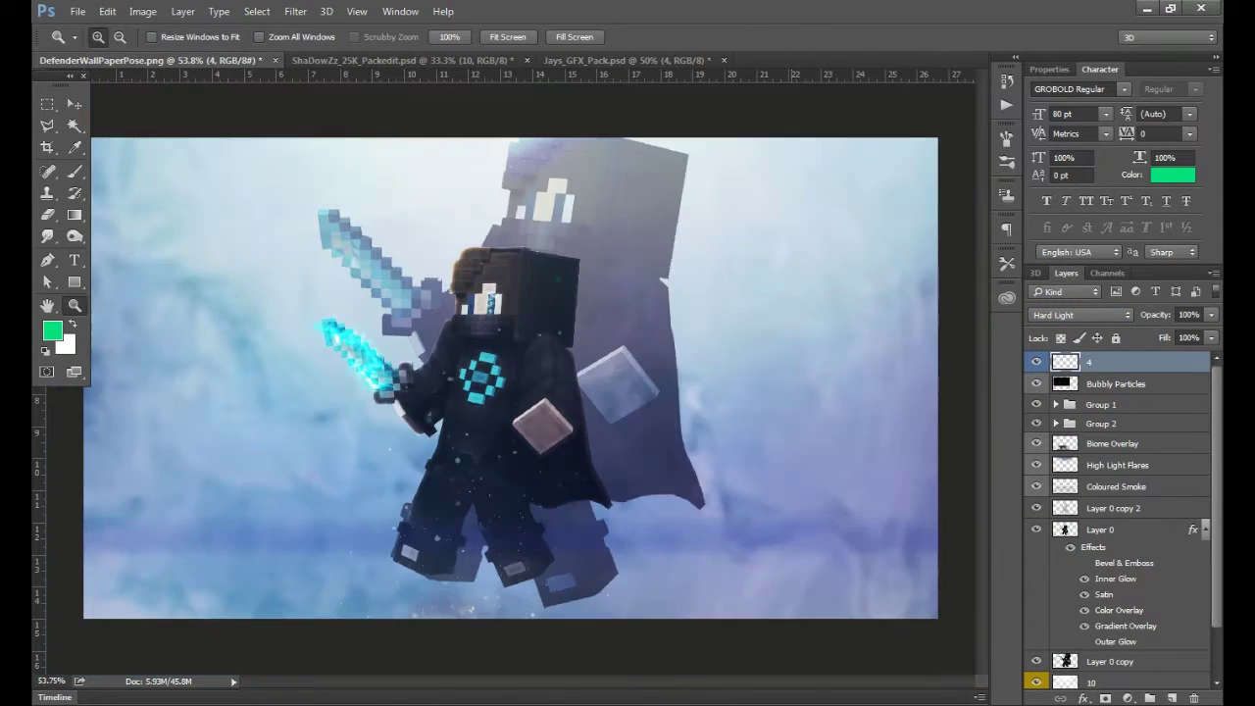
pyautogui.press('Return')
pyautogui.hotkey('alt', '[')
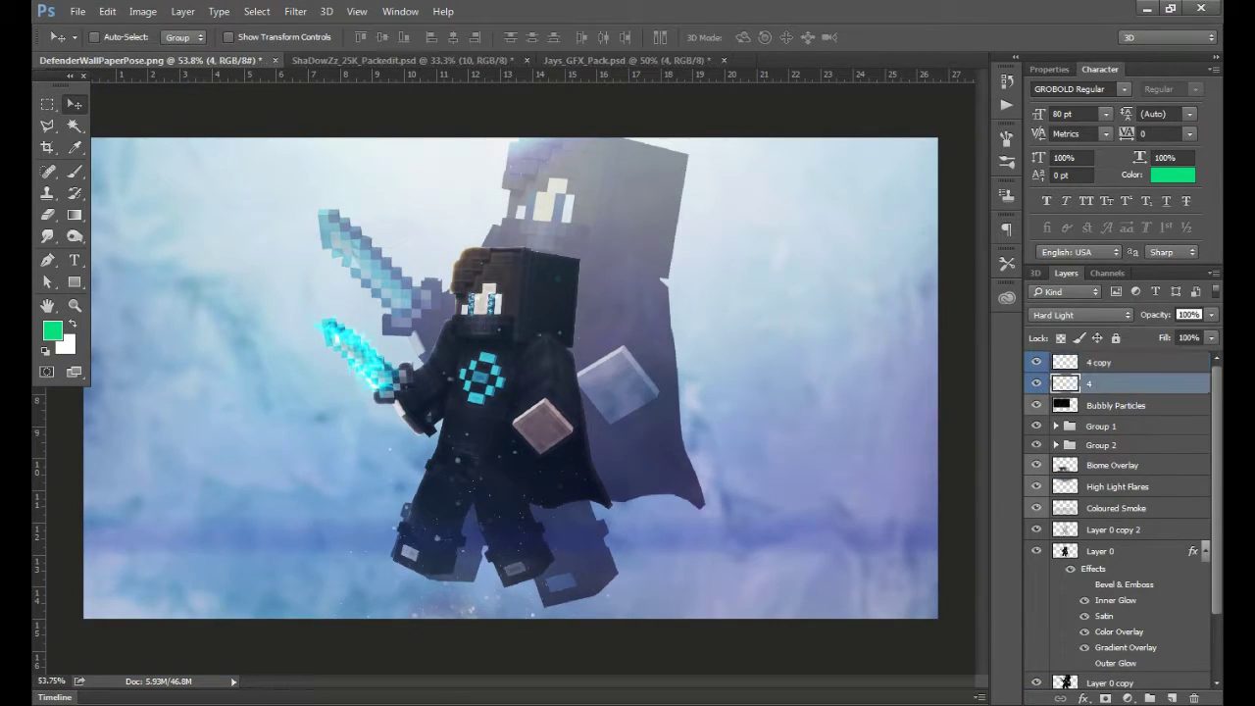
pyautogui.press('6')
pyautogui.press('8')
pyautogui.press('e')
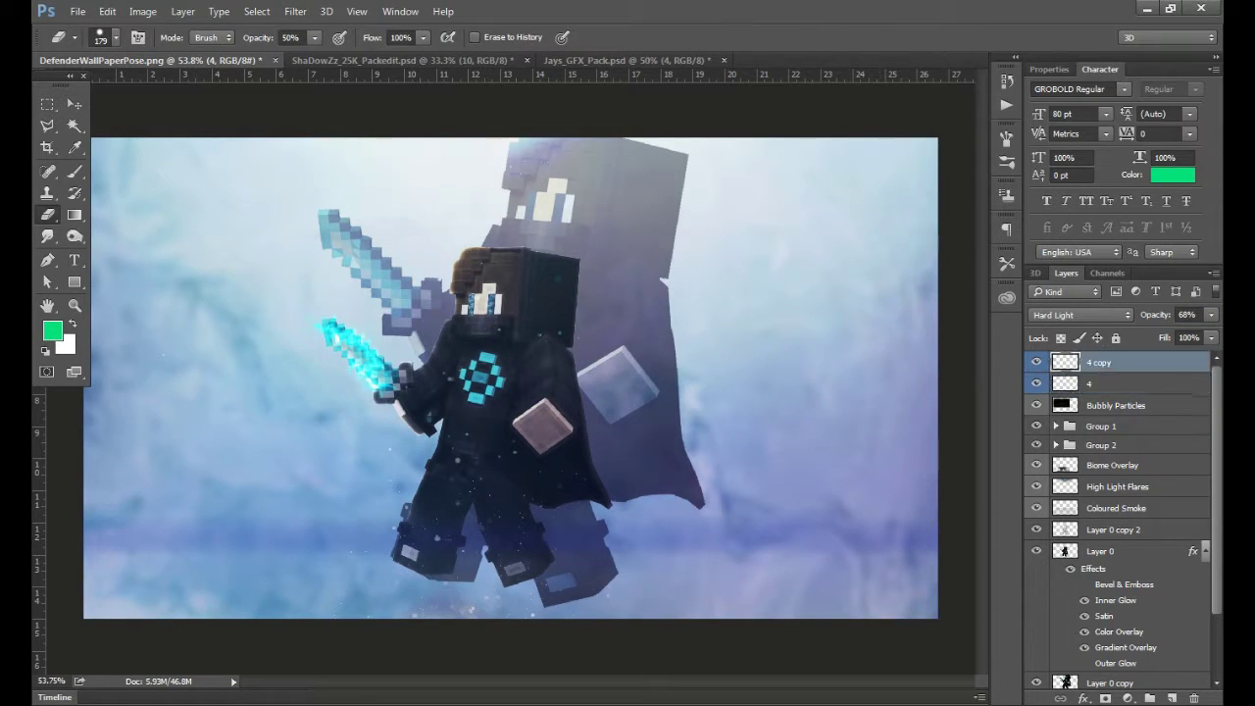
pyautogui.press('v')
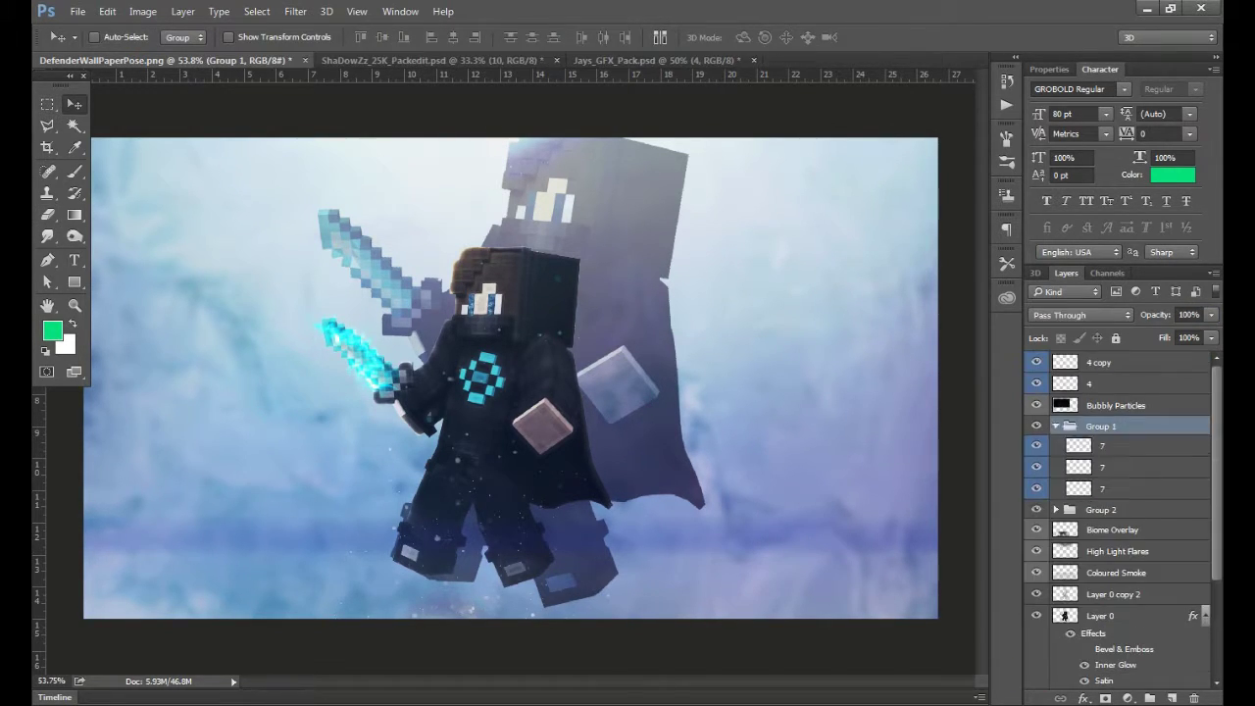
# Duplicate the Group 1 lightning and fit the copy onto the upper sword
pyautogui.rightClick(1124, 425)
pyautogui.click(756, 126)
pyautogui.press('Return')
pyautogui.hotkey('ctrl', 't')
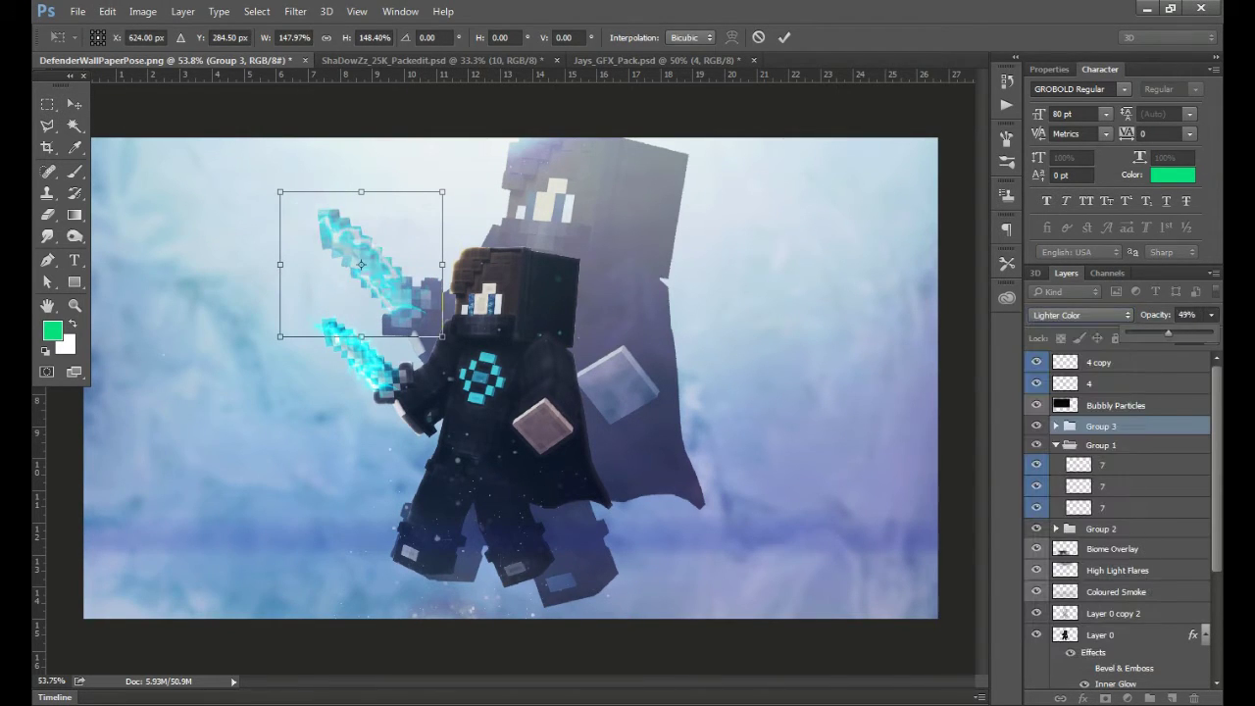
pyautogui.hotkey('ctrl', 'g')
# Group the two eye sparkle layers and duplicate the group
pyautogui.press('Return')
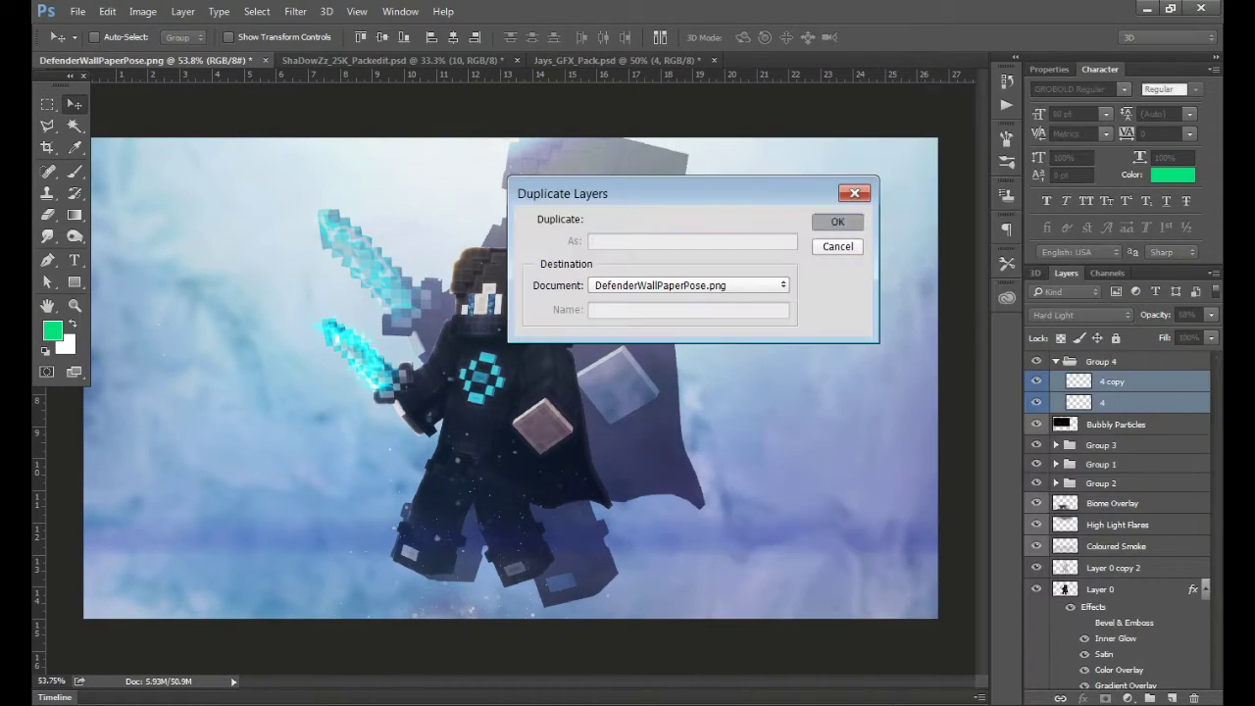
pyautogui.press('Return')
pyautogui.hotkey('ctrl', 'g')
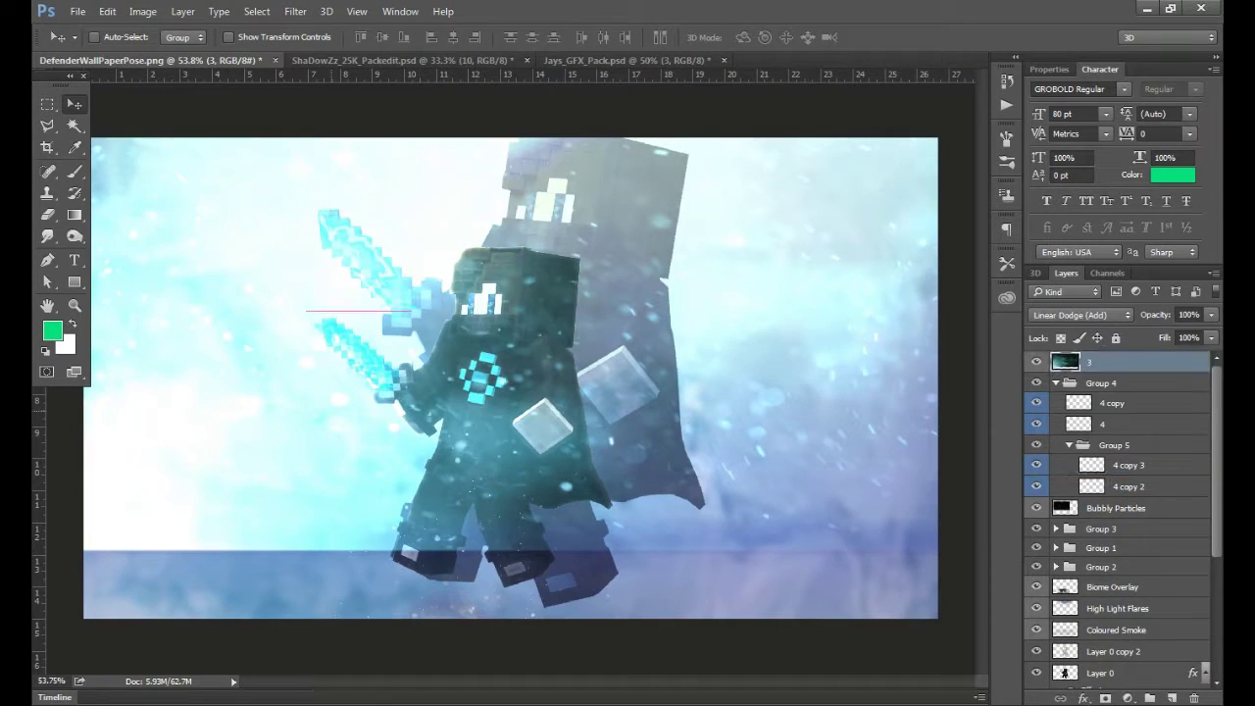
# Blend Jays particle layer 3 as Lighten at 52% and start resizing it to fit the wallpaper
pyautogui.click(1079, 314)
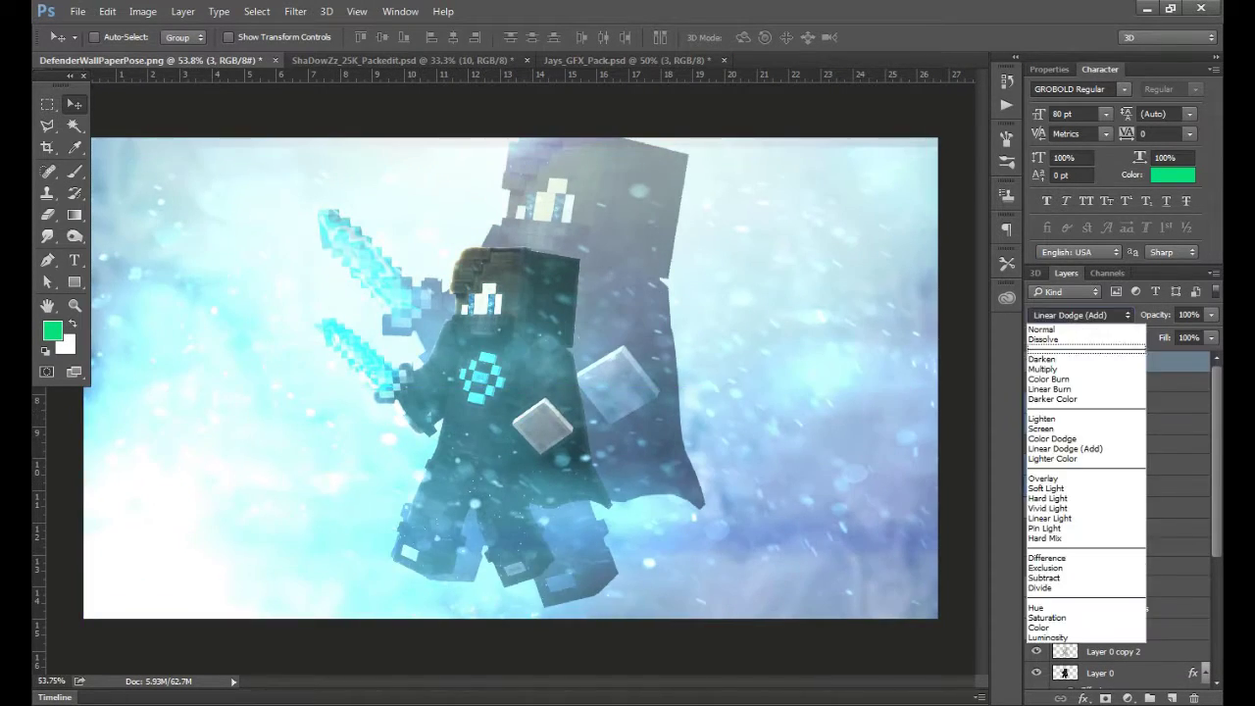
pyautogui.click(1054, 418)
pyautogui.click(107, 11)
pyautogui.click(186, 395)
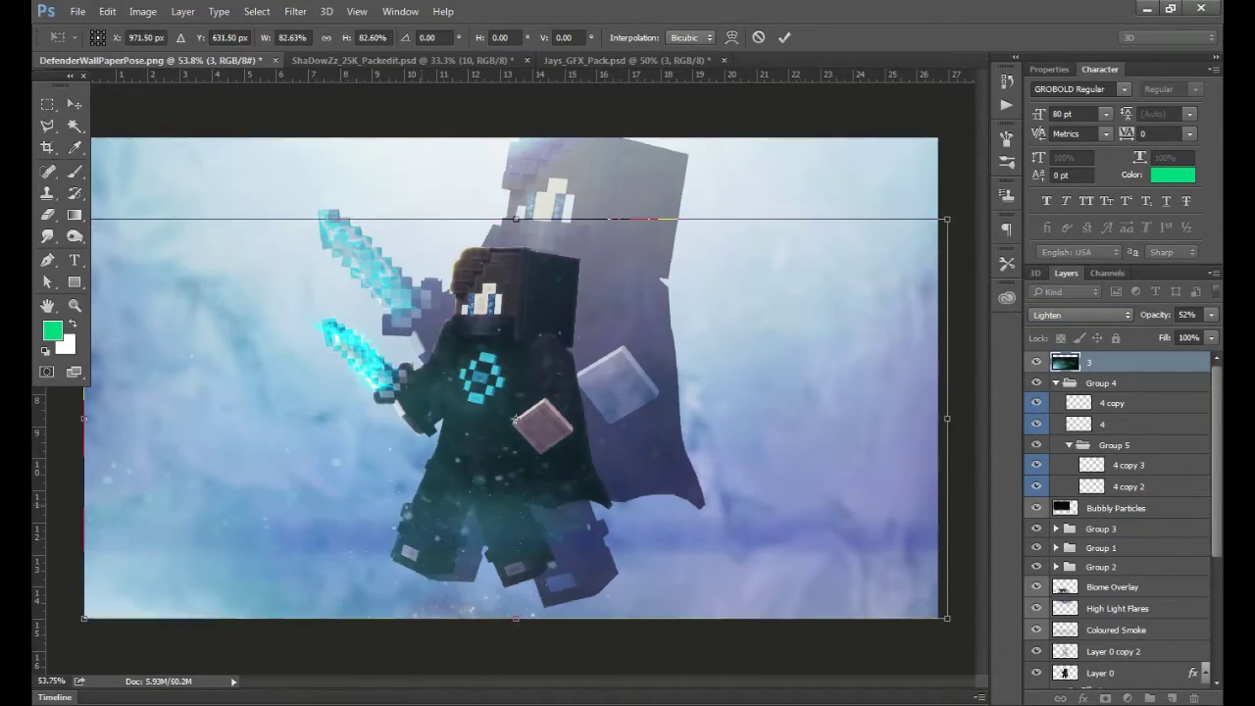